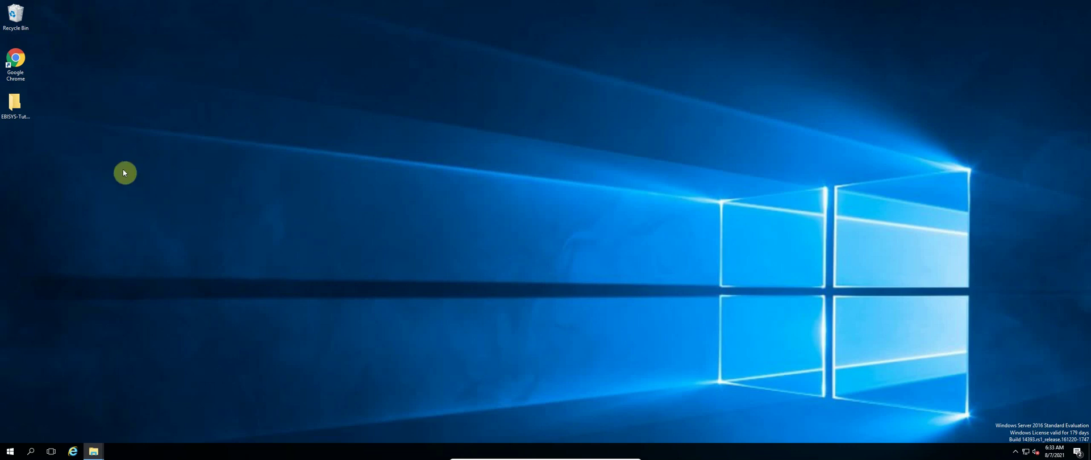
Search 'geodjango installation' in Chrome and open the Django GeoDjango installation guide.
double_click(15, 62)
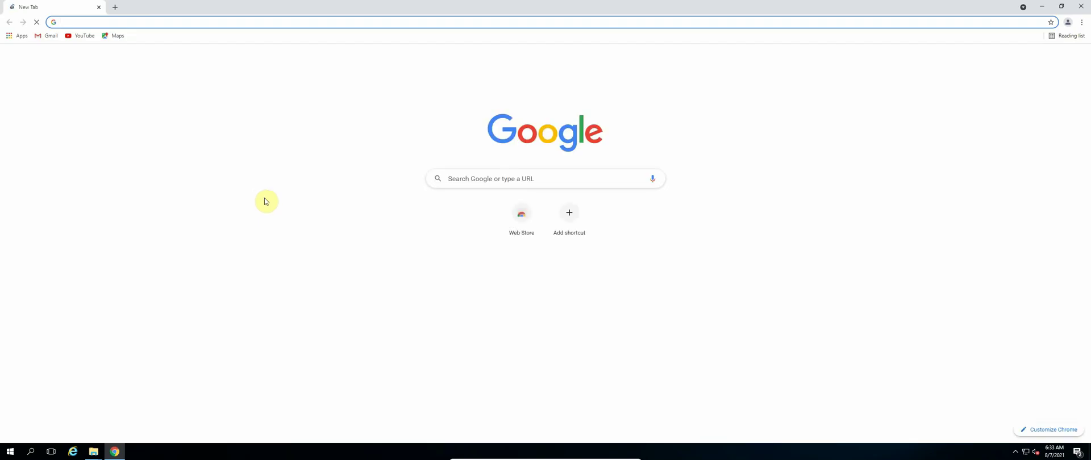
click(496, 180)
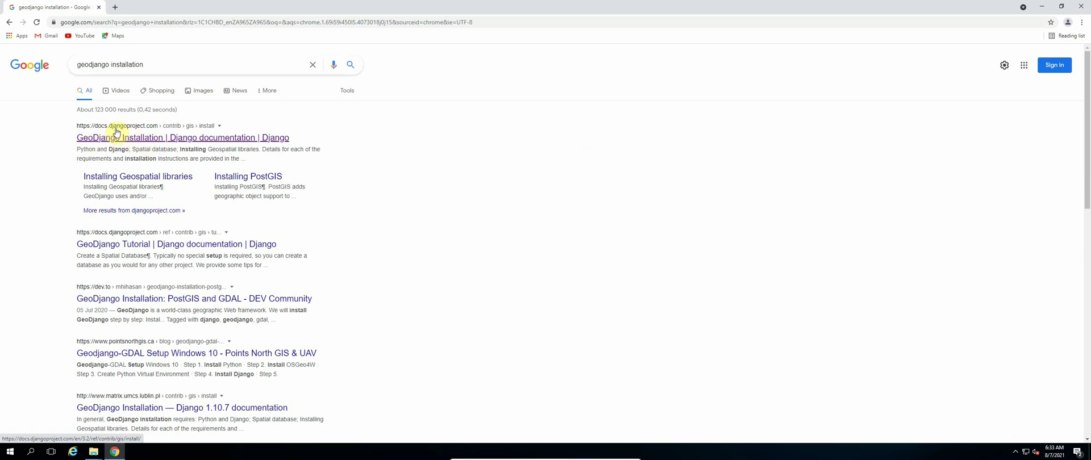
click(148, 140)
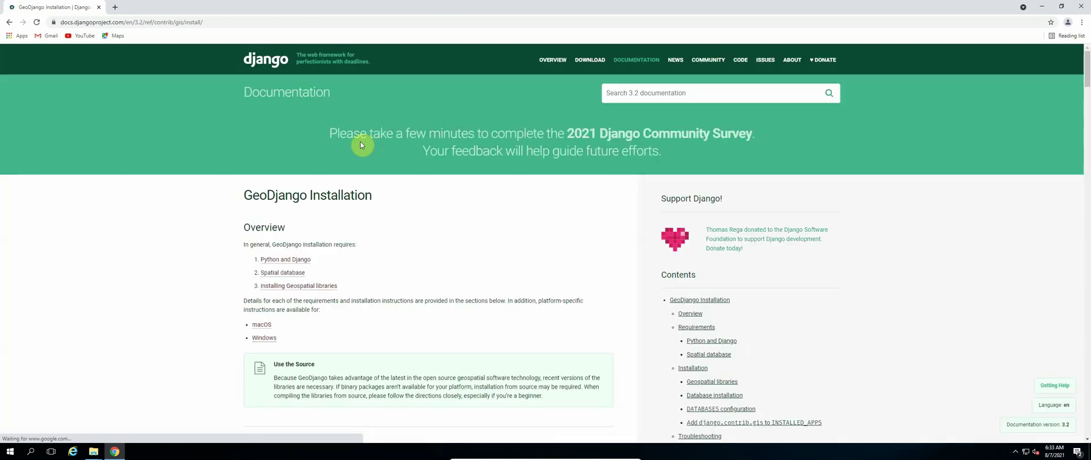
scroll(159, 196, down, 3)
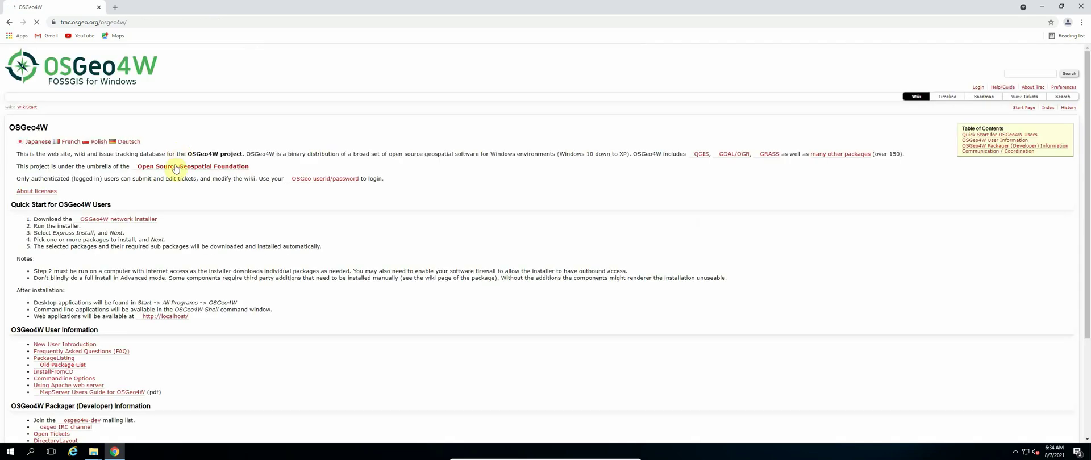
Copy the link address of the OSGeo4W network installer on the wiki page.
scroll(250, 216, down, 1)
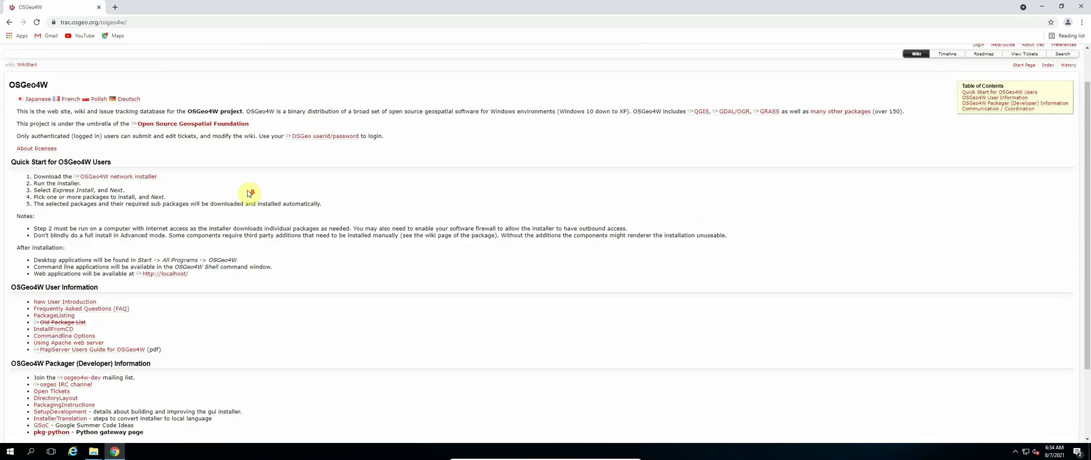
click(121, 180)
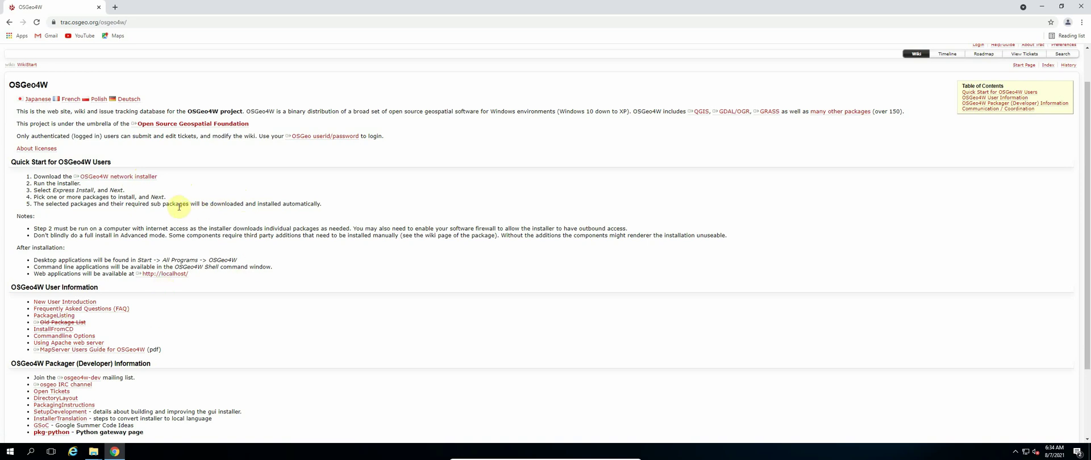
right_click(124, 179)
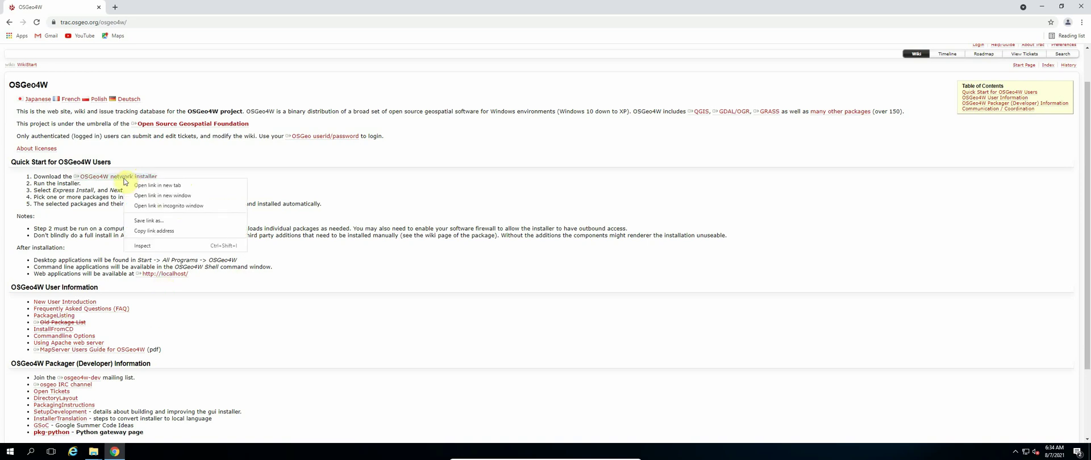
click(168, 232)
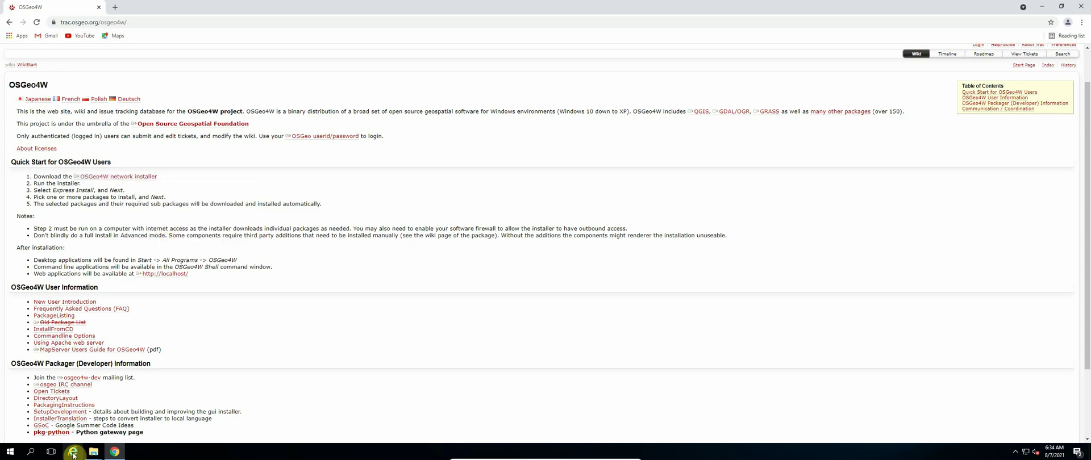
In Internet Explorer's Internet Options, turn off Protected Mode for the Internet zone.
click(72, 452)
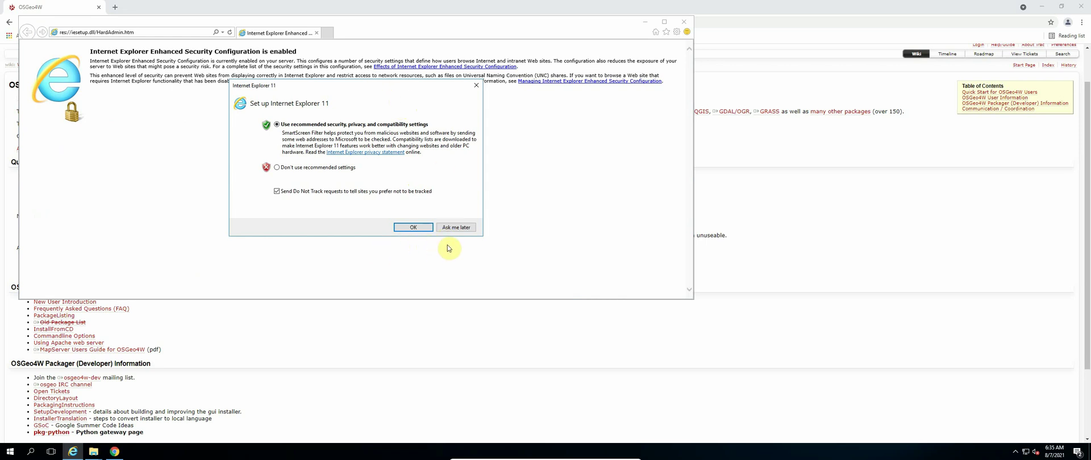
click(477, 87)
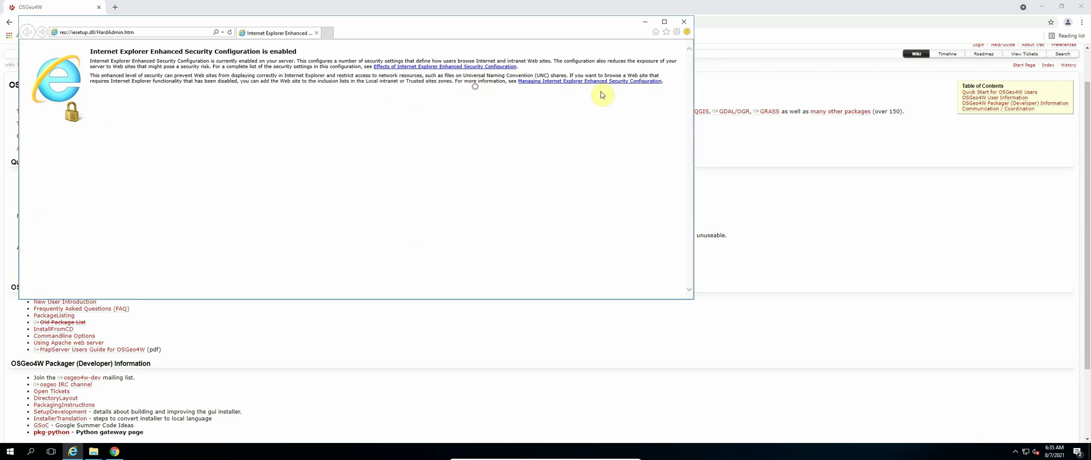
click(678, 33)
click(610, 145)
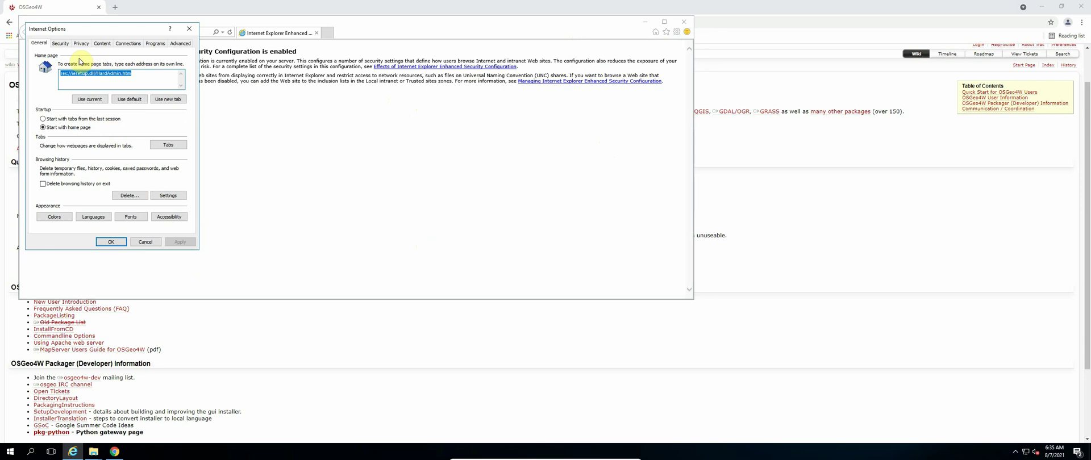
click(60, 43)
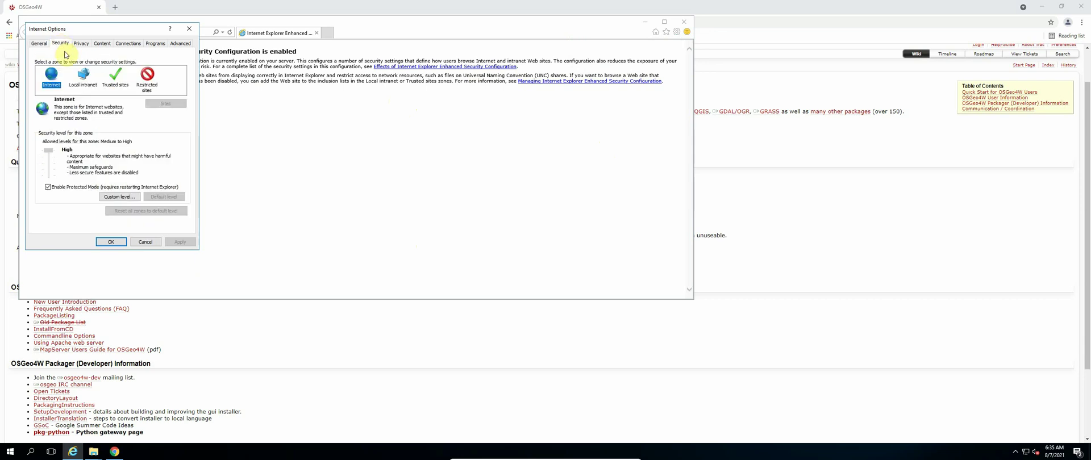
click(48, 188)
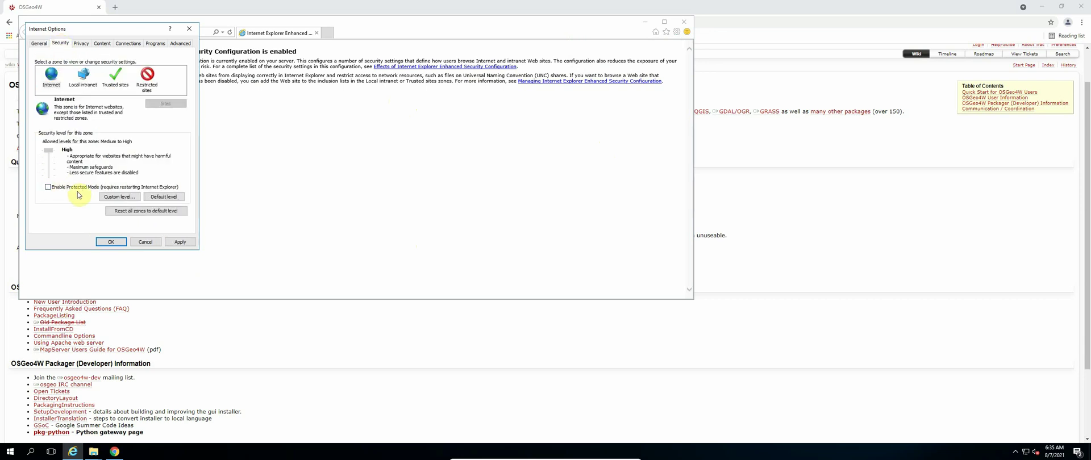
Enable file download, font download and .NET Framework setup in the Internet zone's custom level, and apply.
click(127, 199)
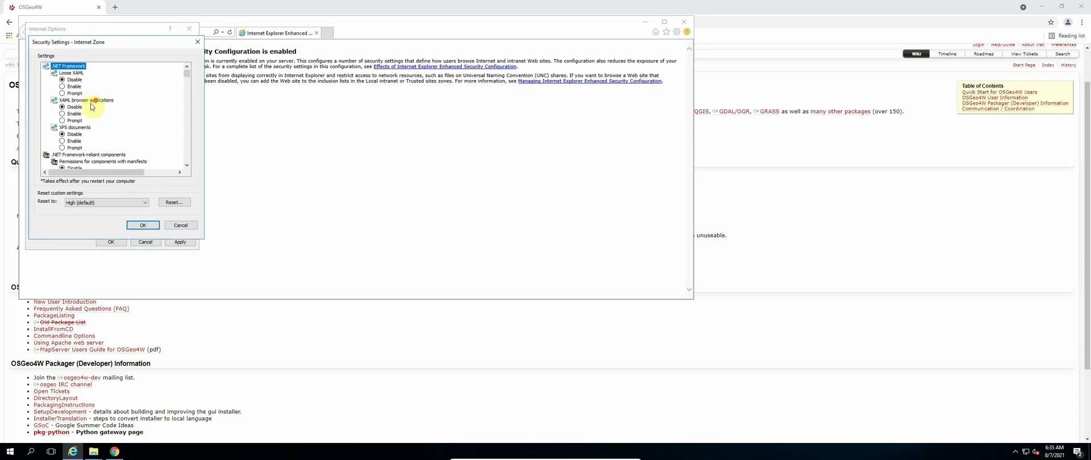
scroll(84, 132, down, 5)
scroll(83, 132, down, 12)
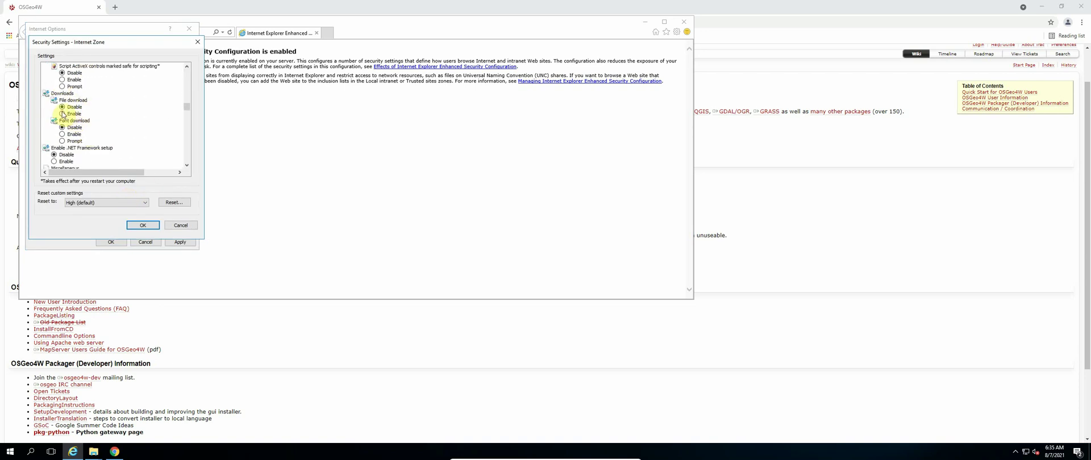
click(63, 114)
click(63, 134)
scroll(63, 131, down, 2)
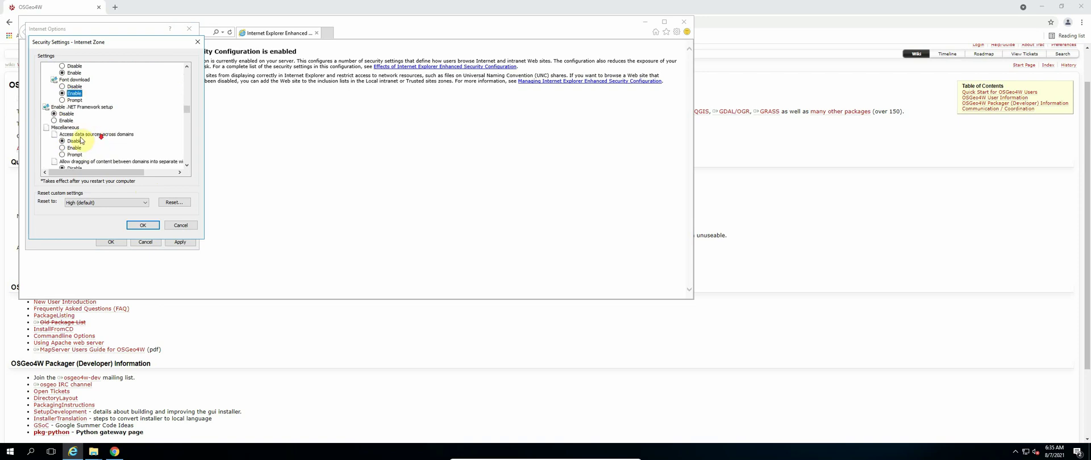
click(54, 121)
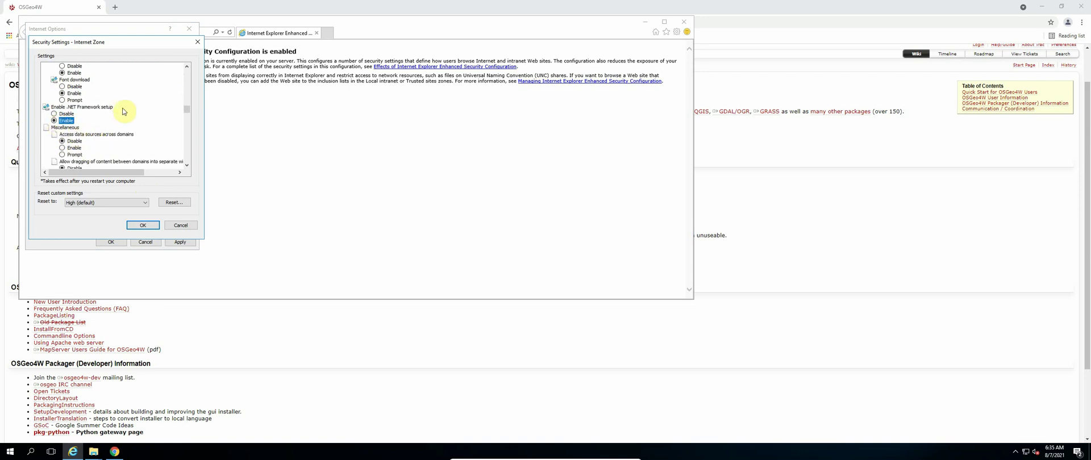
click(150, 227)
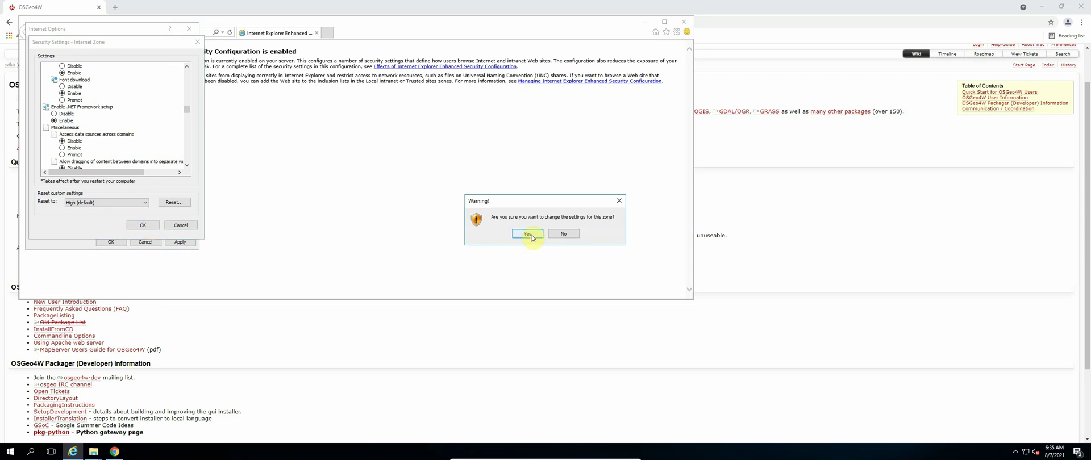
click(527, 233)
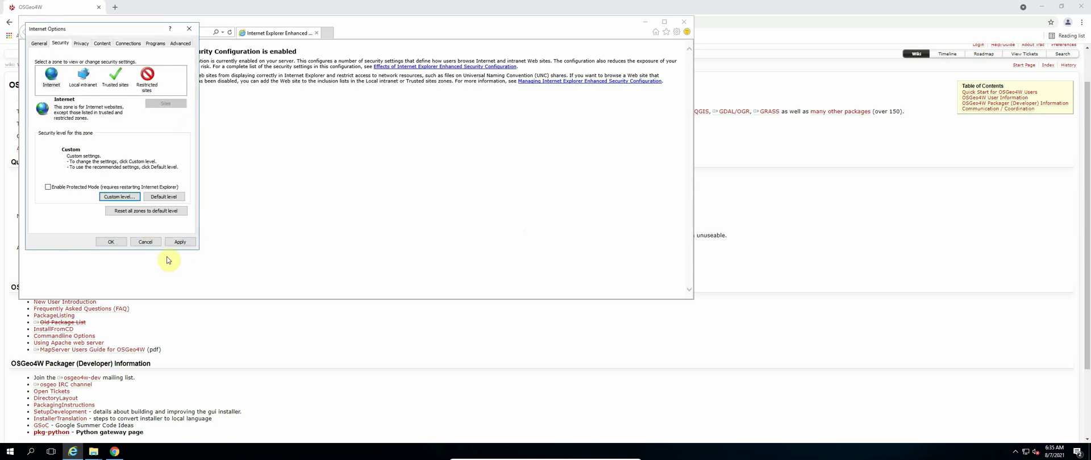
click(190, 243)
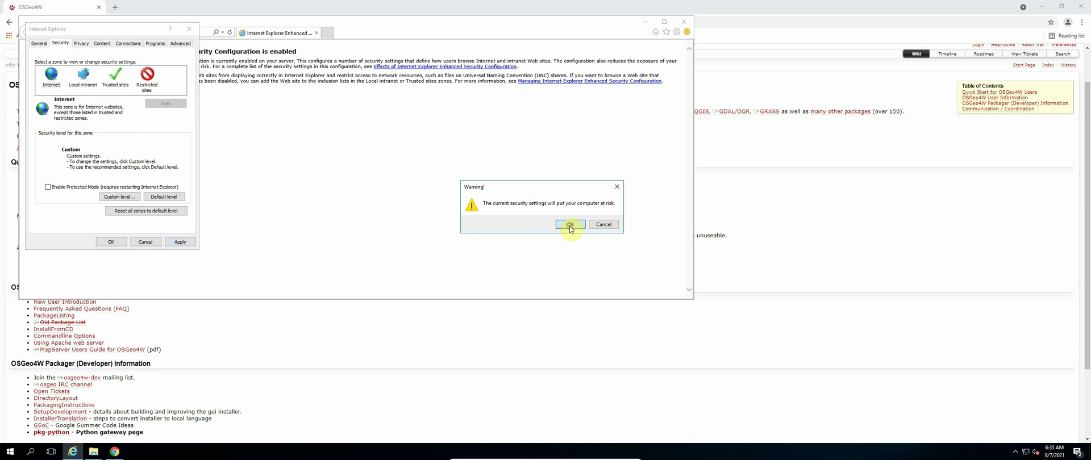
click(565, 224)
click(111, 242)
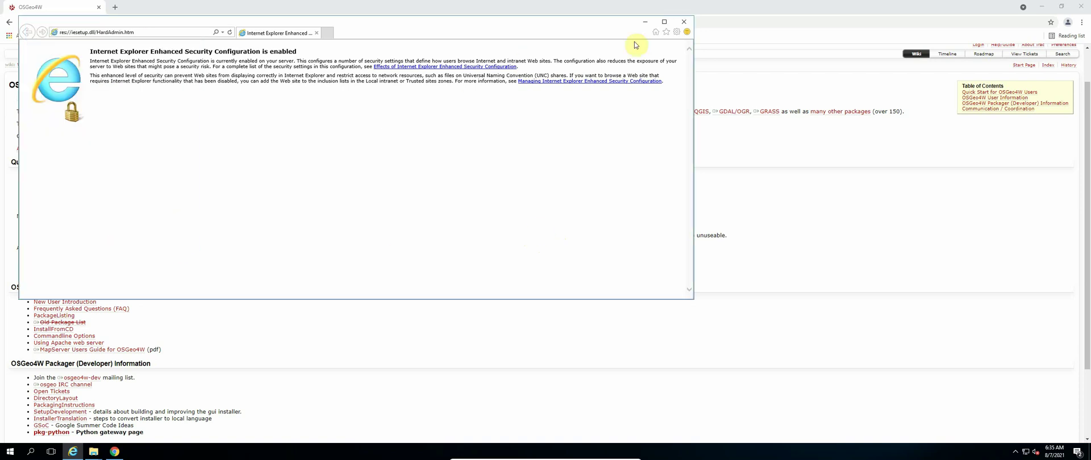
Restart Internet Explorer, paste the installer address and save osgeo4w-setup.exe.
click(686, 23)
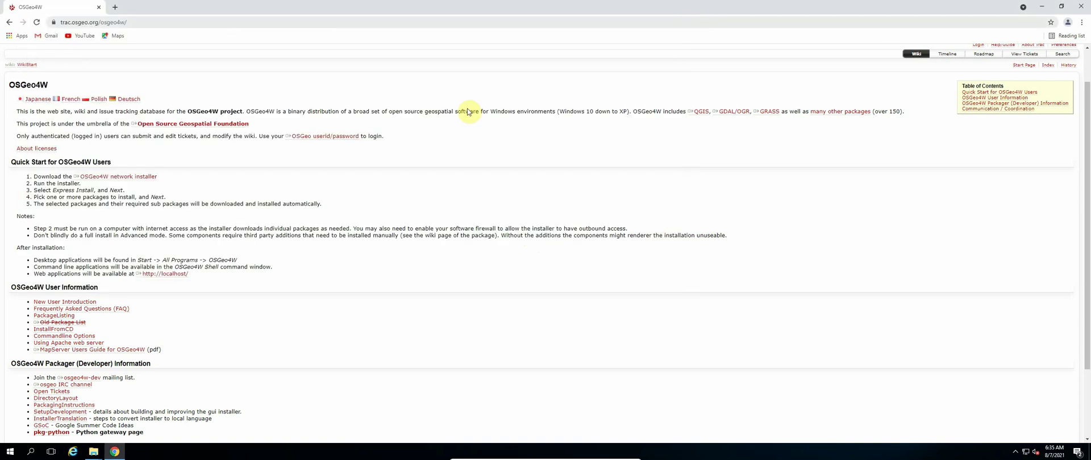
click(71, 453)
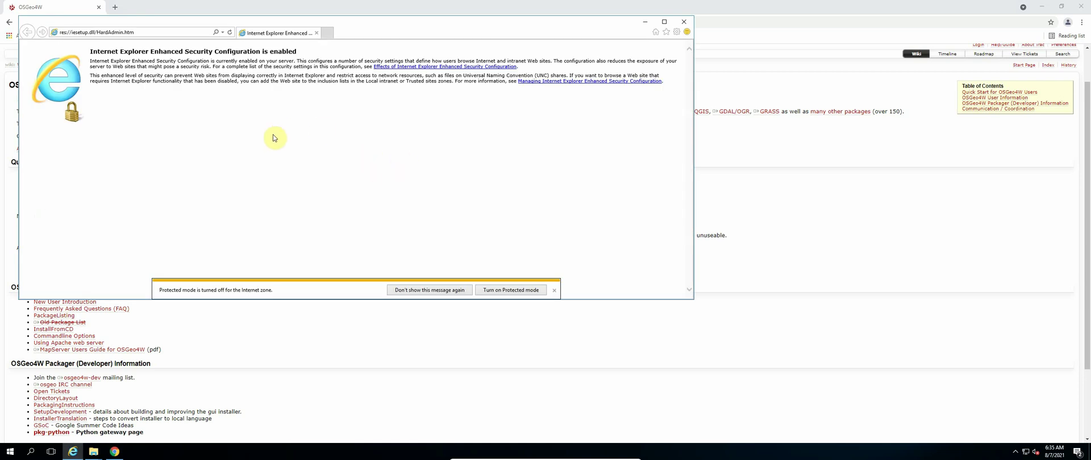
click(145, 33)
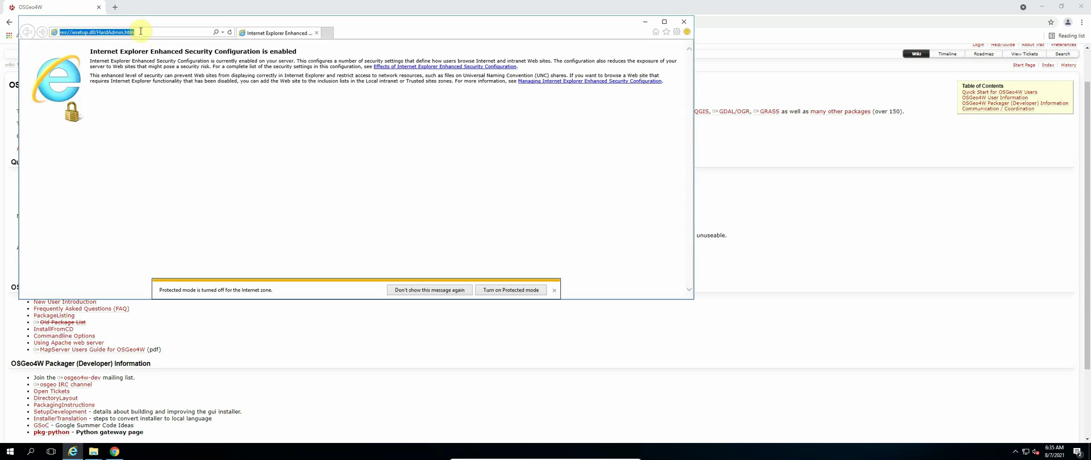
right_click(141, 32)
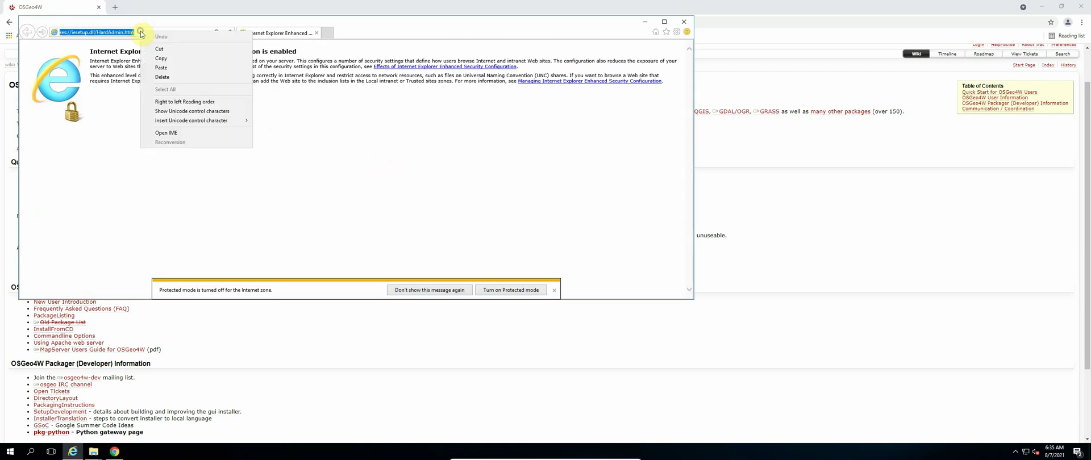
click(178, 67)
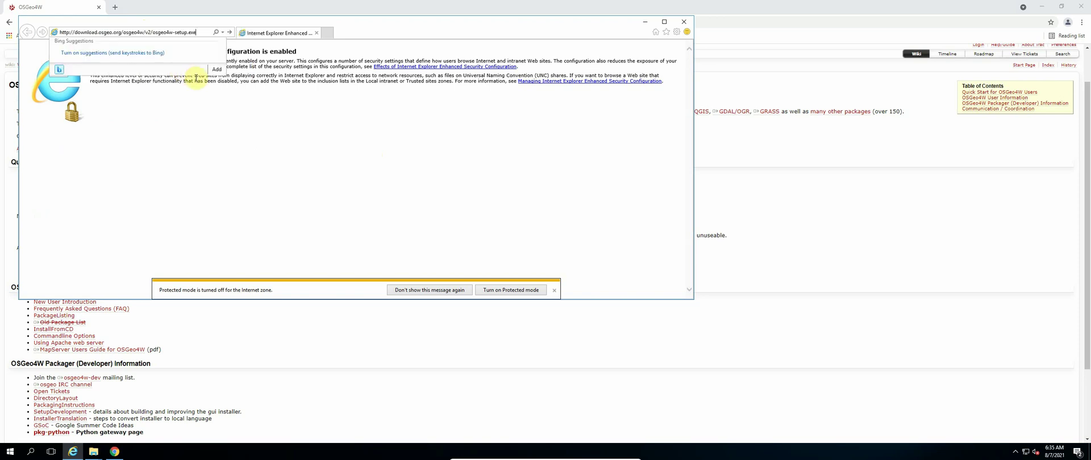
key(Return)
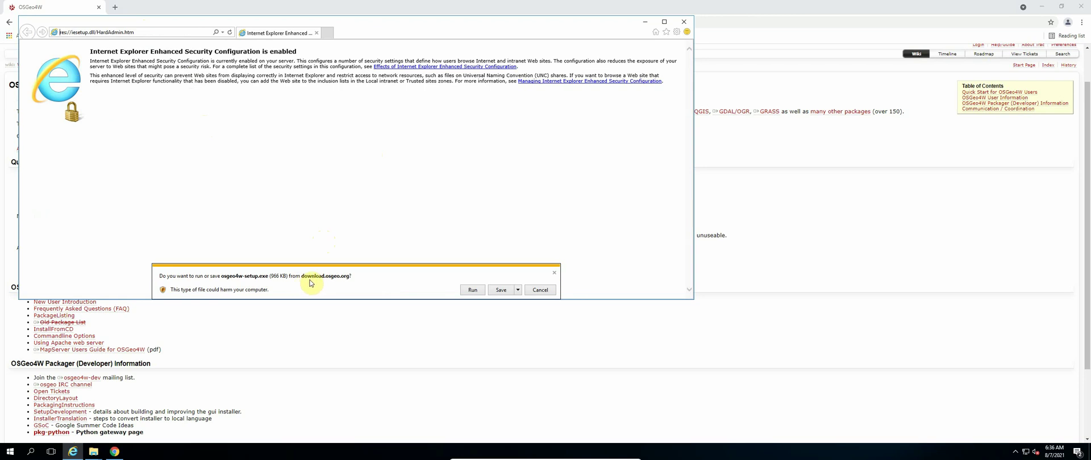
click(501, 290)
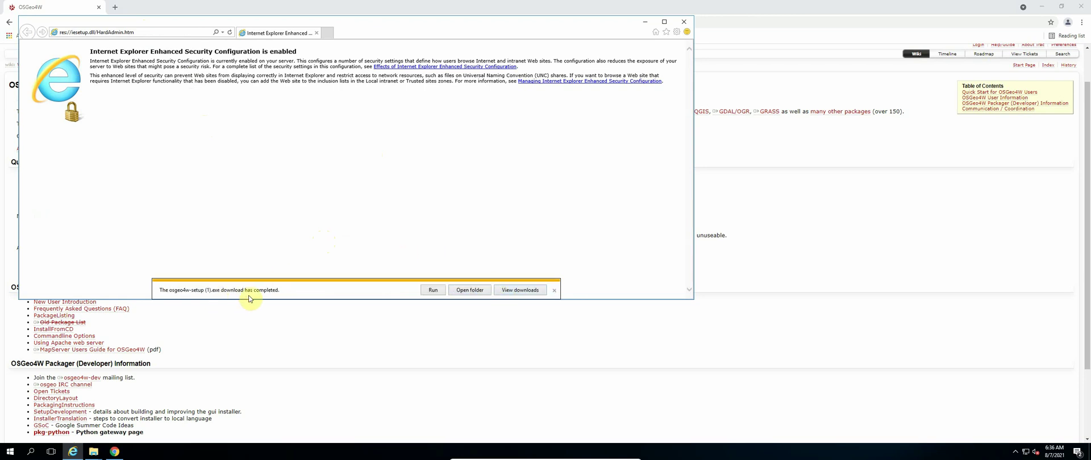
Open the Downloads folder and run the earlier osgeo4w-setup installer.
click(475, 291)
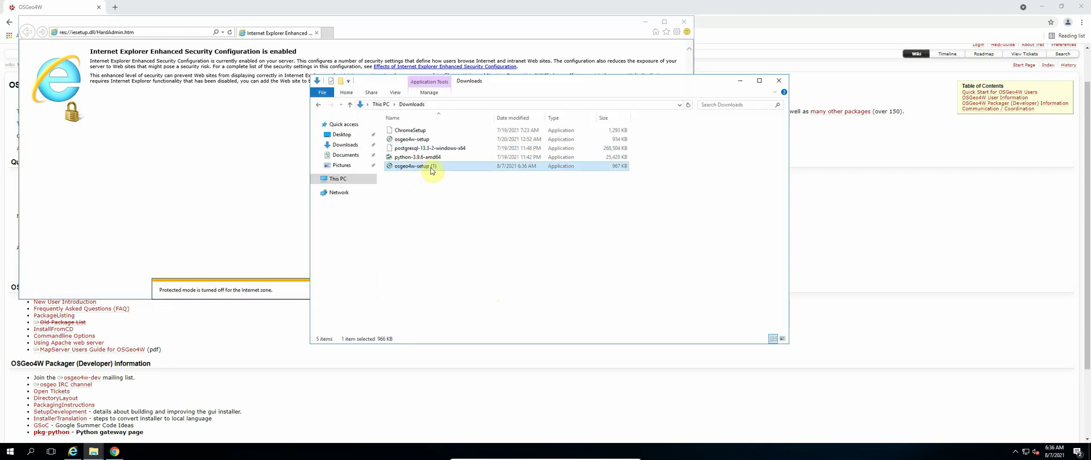
click(429, 139)
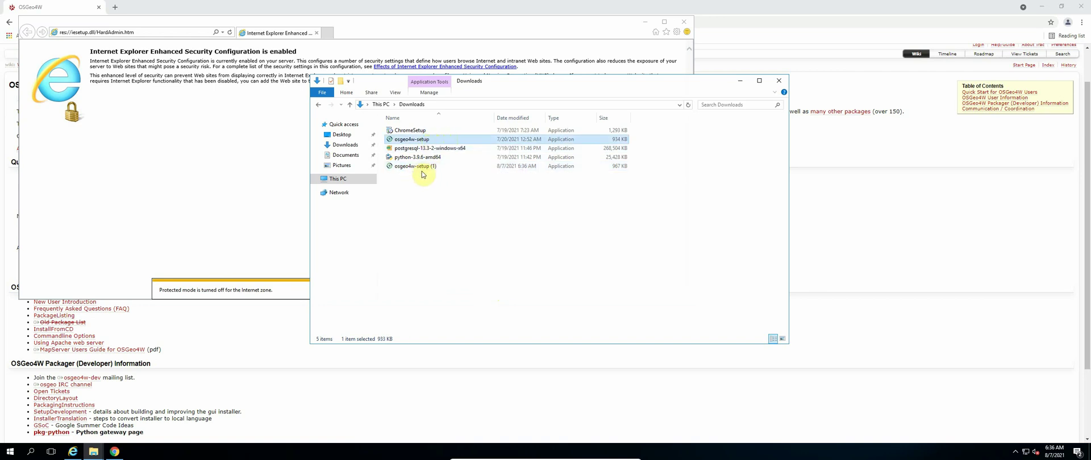
double_click(426, 140)
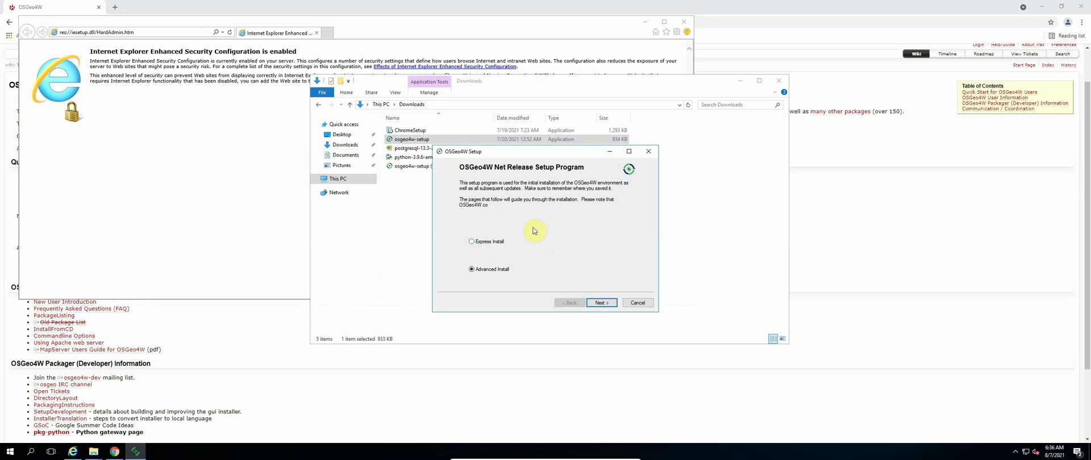
click(740, 80)
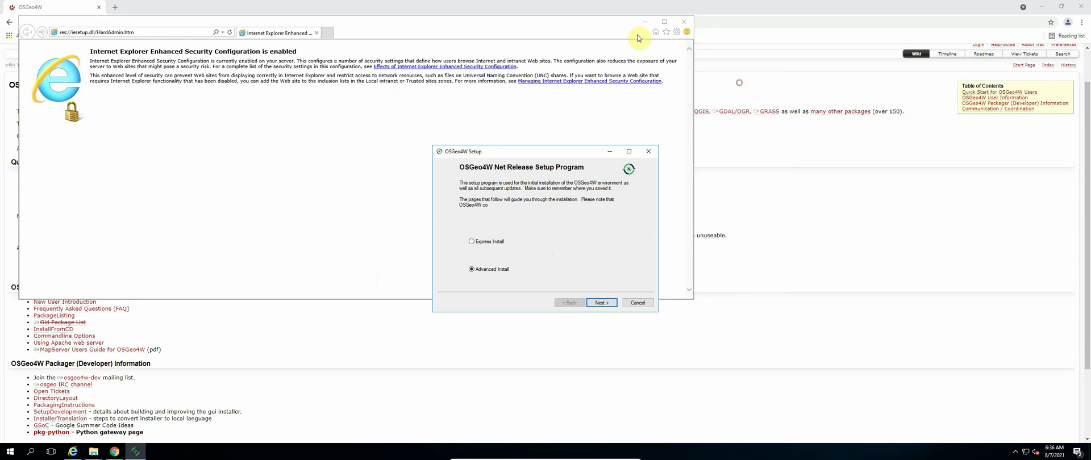
click(647, 23)
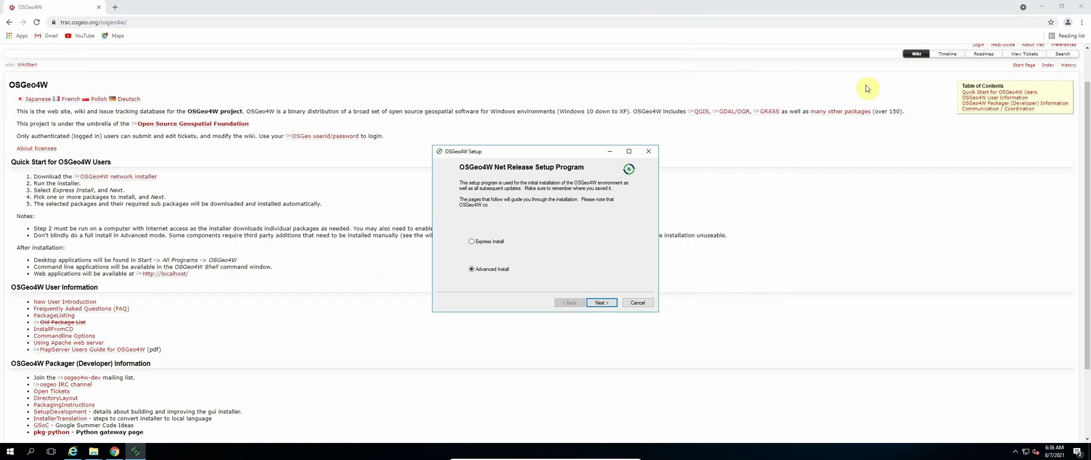
click(471, 242)
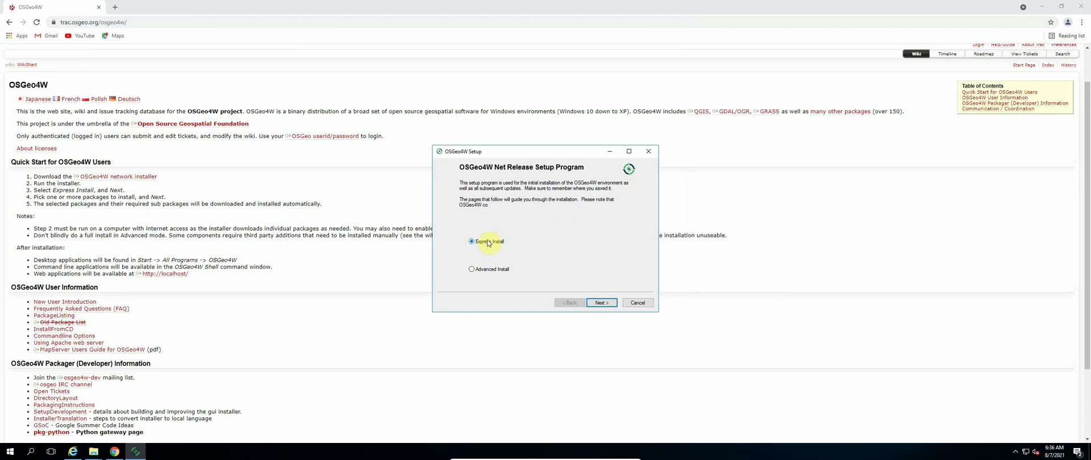
click(602, 303)
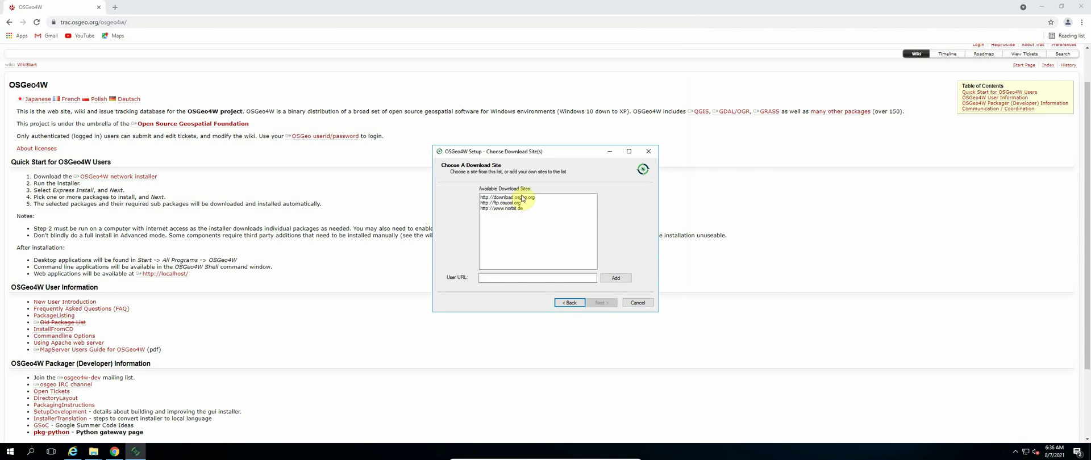
click(516, 197)
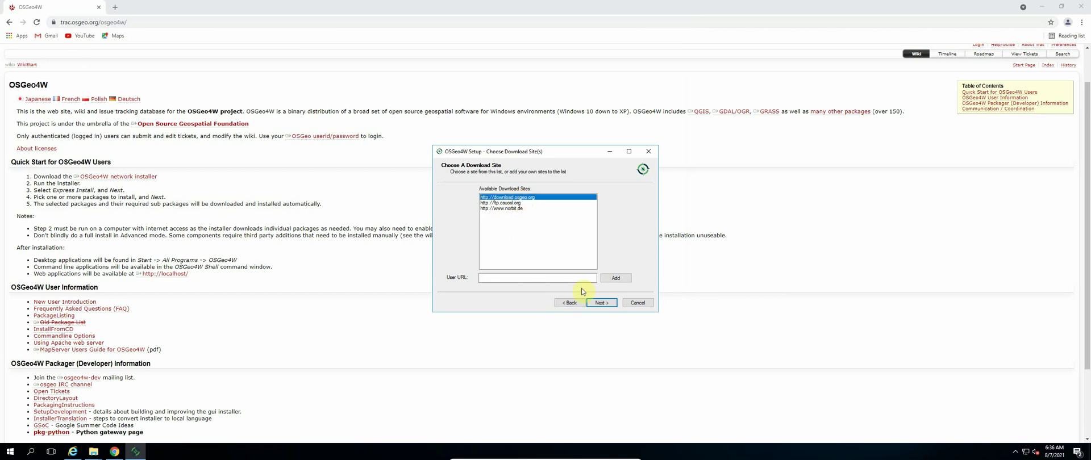
click(607, 303)
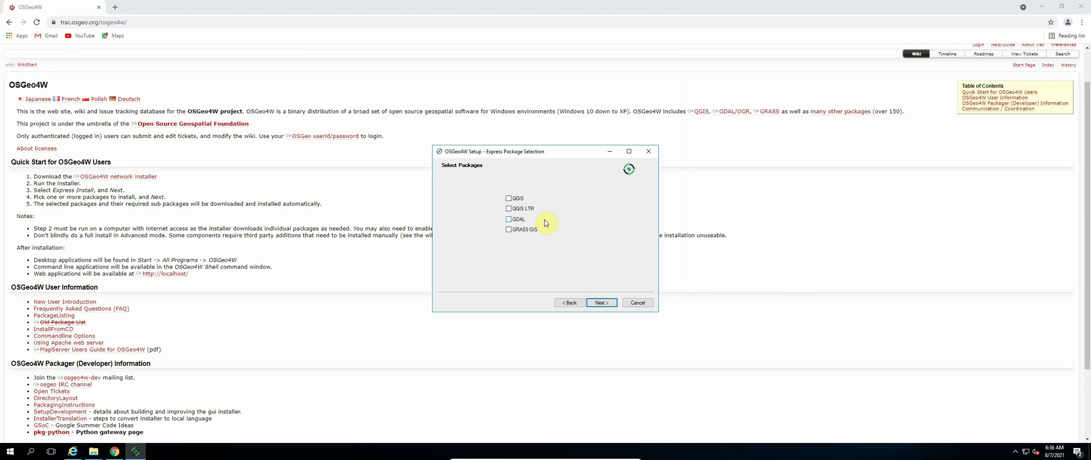
click(508, 220)
click(610, 304)
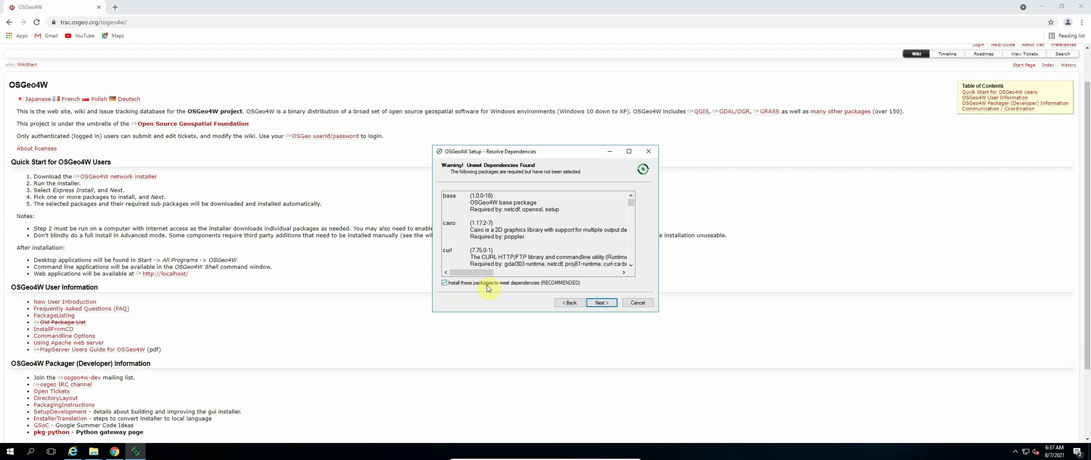
click(604, 304)
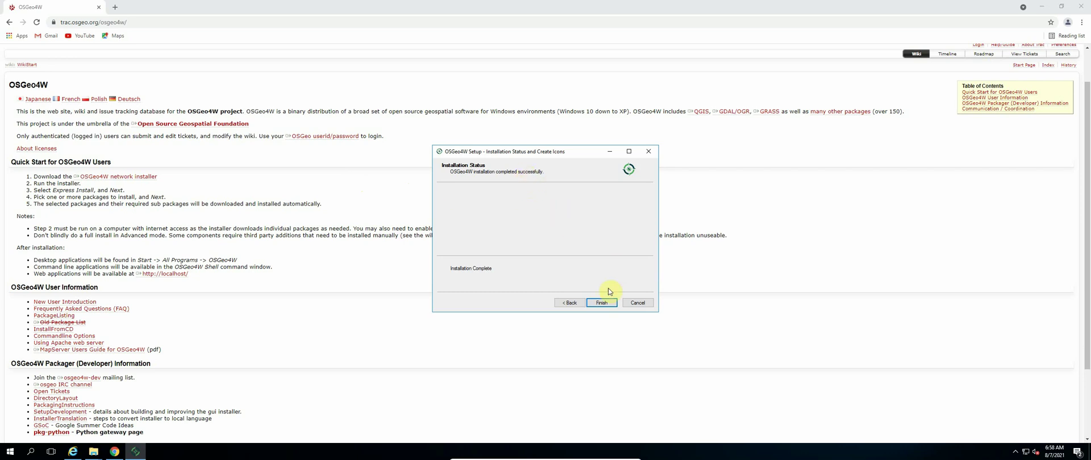
Finish the OSGeo4W installer and go back to the GeoDjango docs' Modify Windows environment section.
click(603, 304)
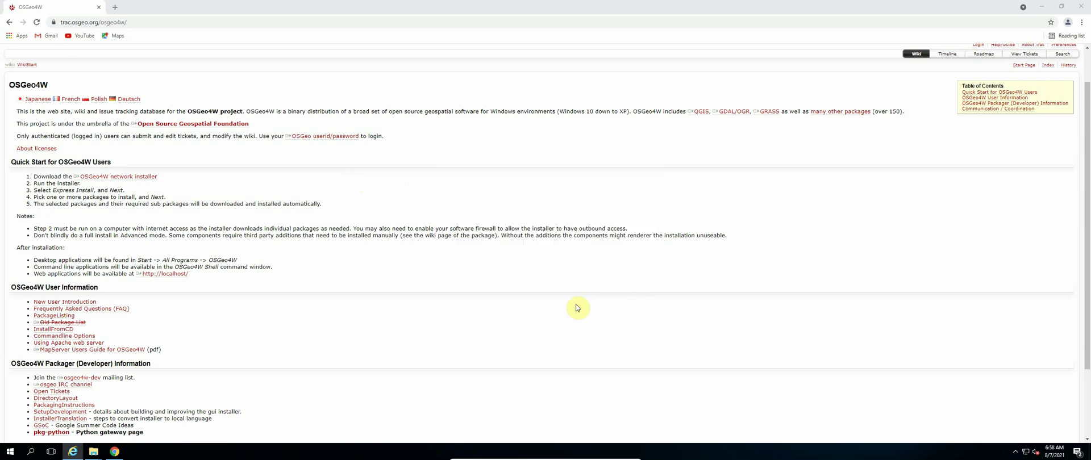
click(10, 26)
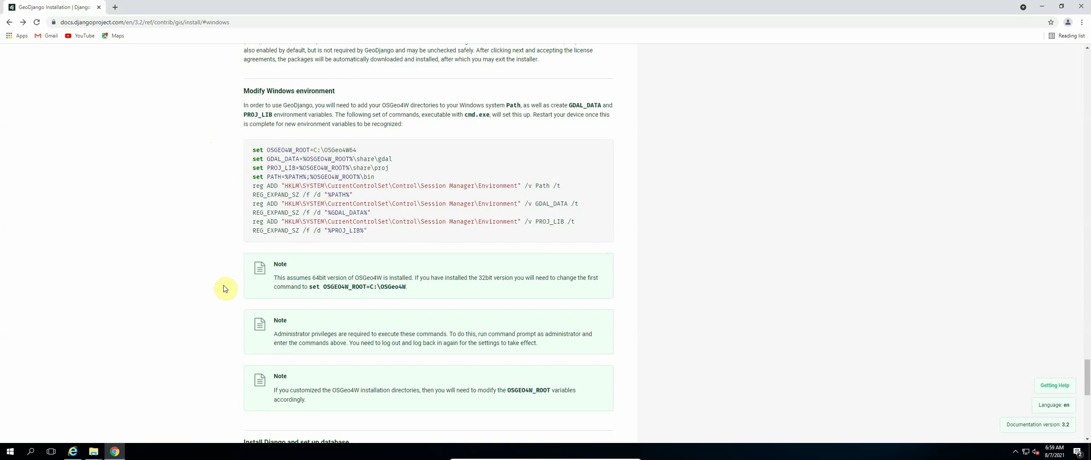
Launch Command Prompt as Administrator from the Start menu and snap it to the left half.
click(10, 452)
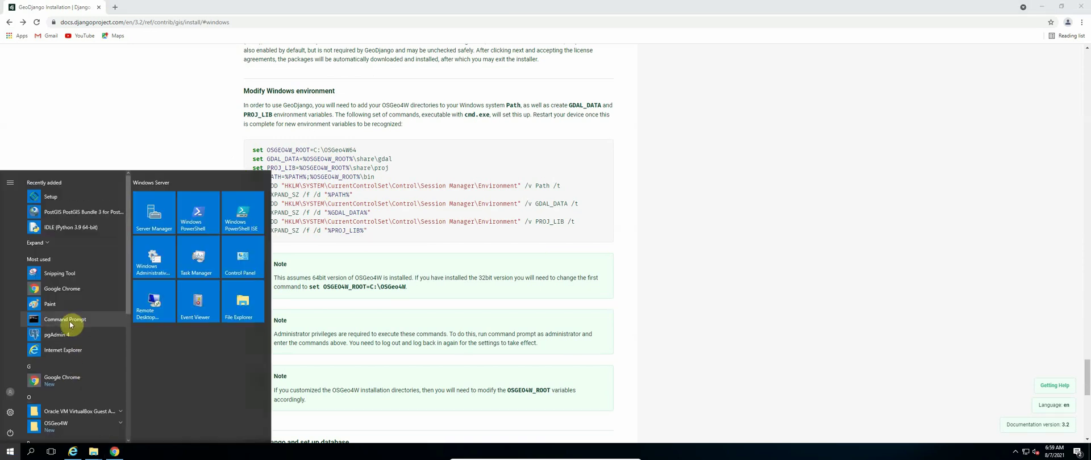
click(66, 320)
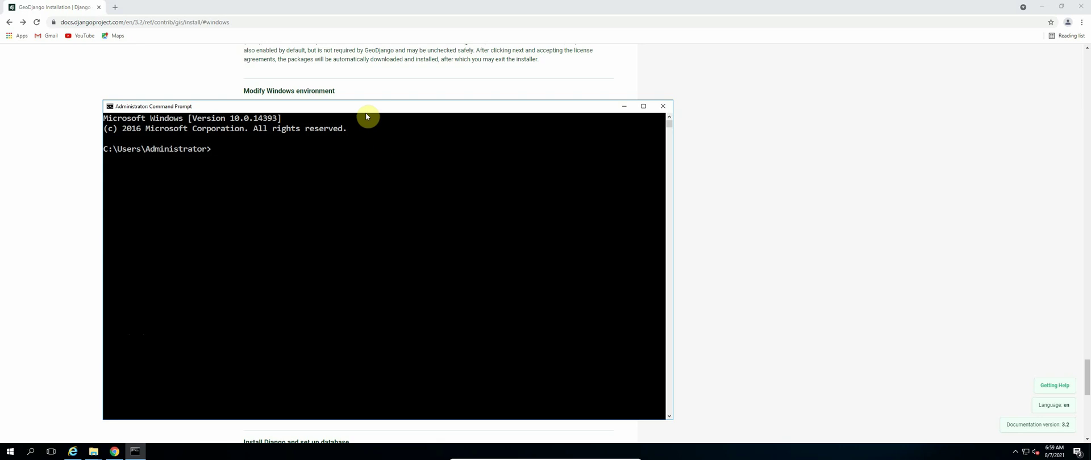
drag(365, 111, 761, 80)
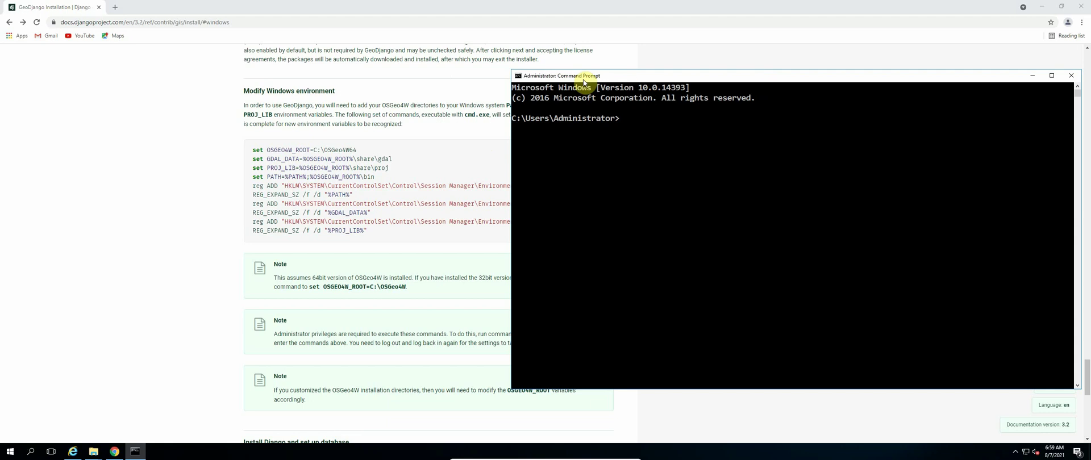
scroll(445, 146, down, 2)
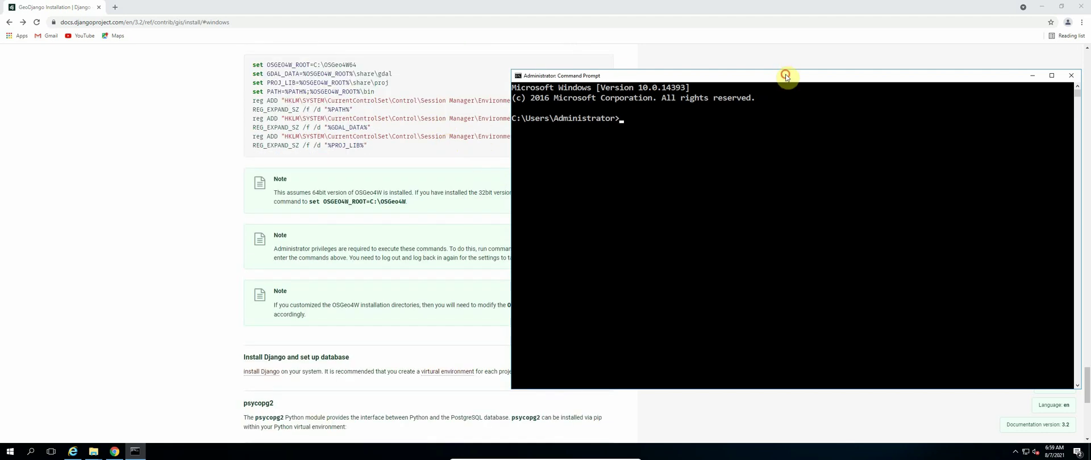
drag(787, 77, 414, 166)
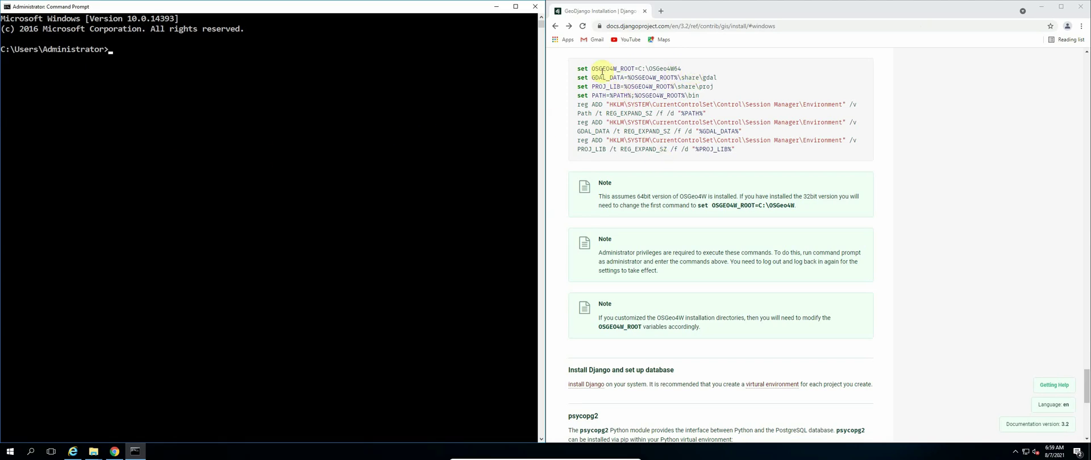
Copy the OSGEO4W_ROOT and GDAL_DATA set commands from the docs and run them.
drag(577, 68, 675, 68)
right_click(673, 68)
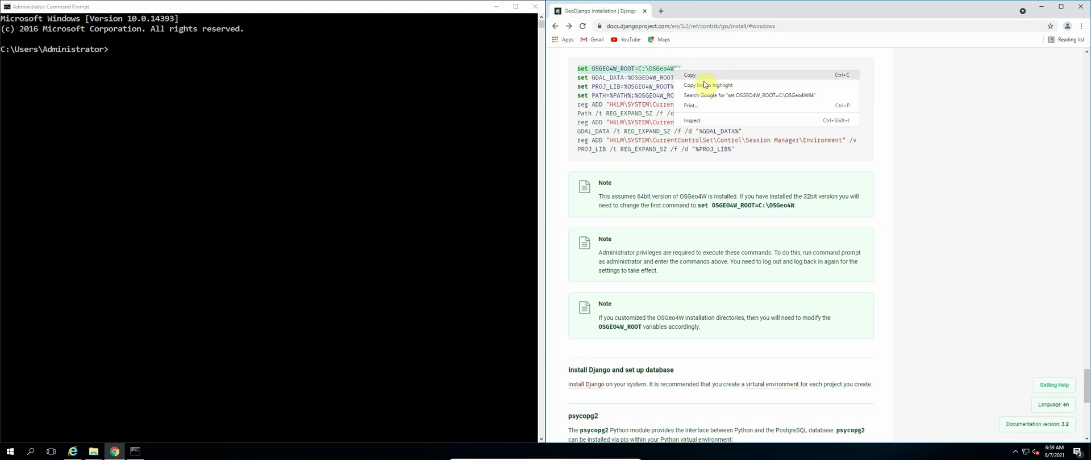
click(703, 76)
click(114, 52)
right_click(113, 50)
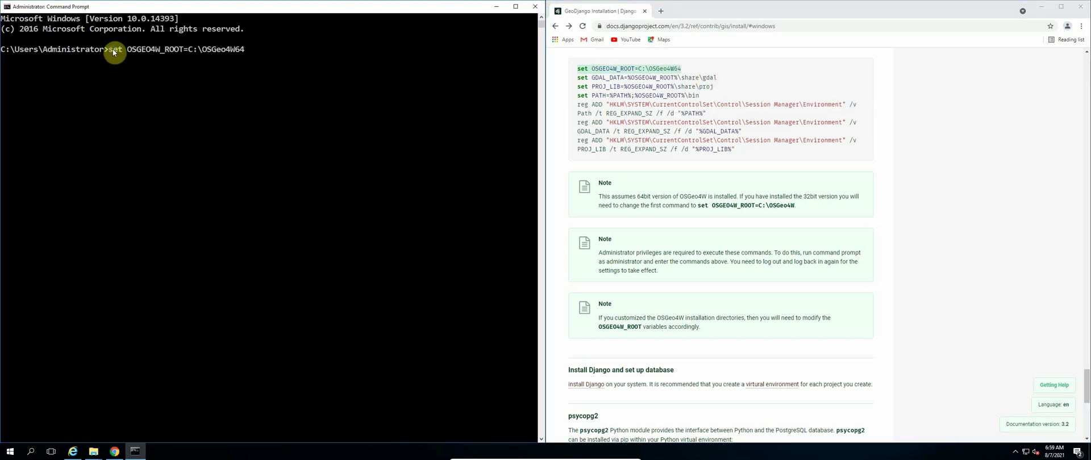
key(Return)
drag(577, 80, 717, 78)
right_click(703, 76)
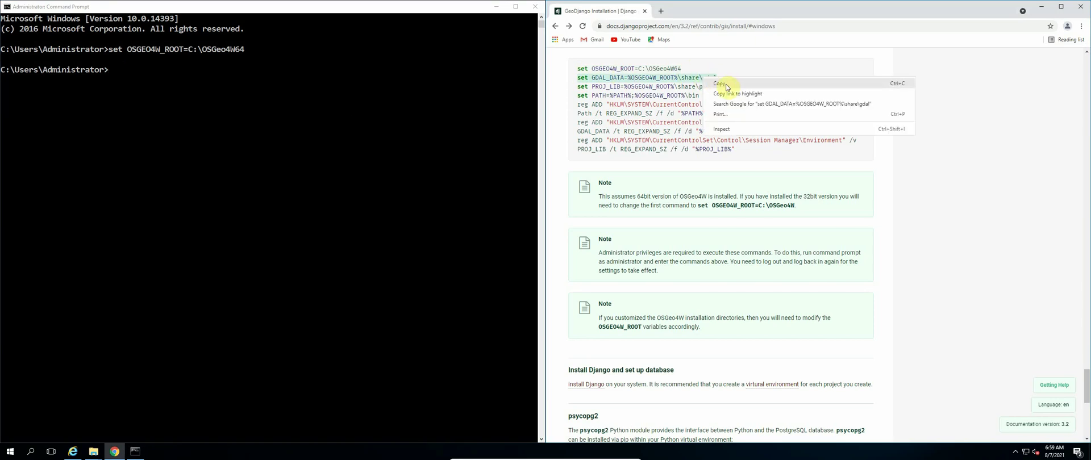
click(729, 85)
click(118, 74)
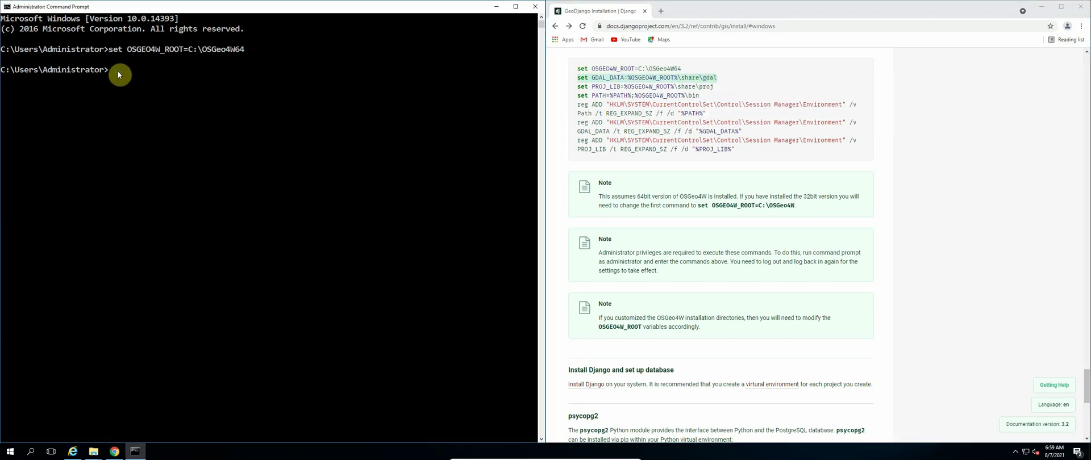
key(ctrl+v)
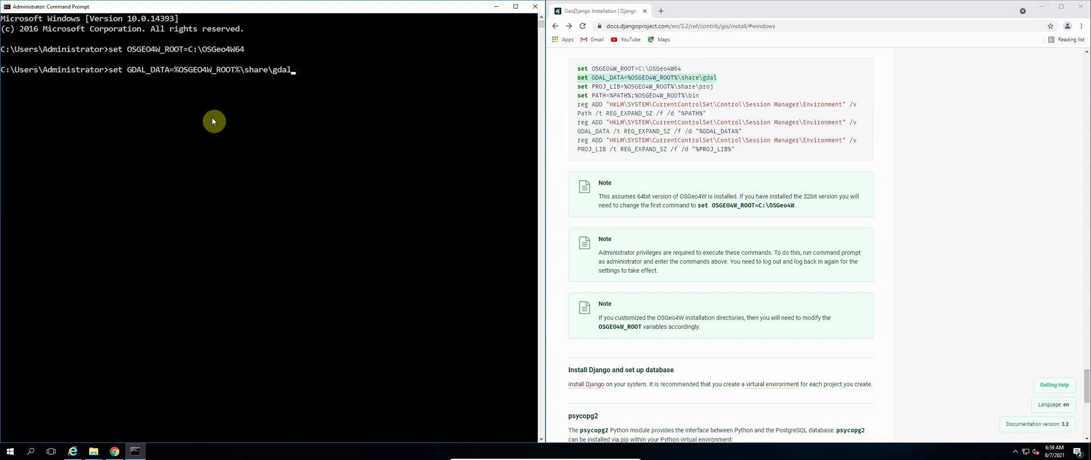
key(Return)
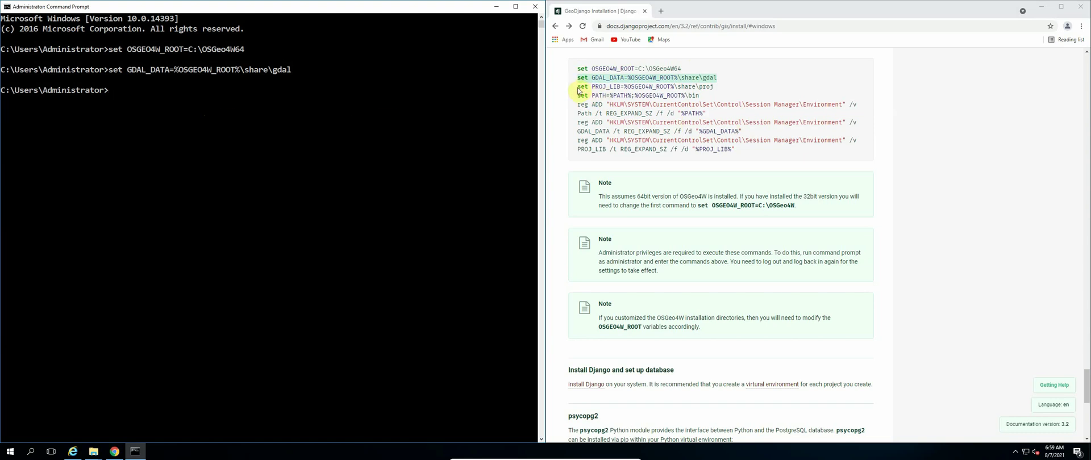
Copy the PROJ_LIB and PATH set commands from the docs and run them.
drag(578, 90, 711, 88)
right_click(711, 91)
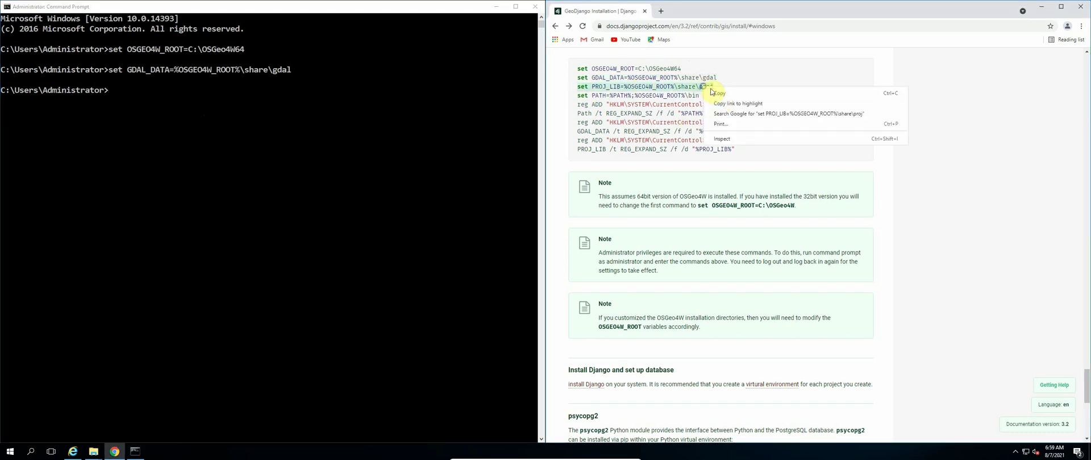
click(717, 93)
click(120, 94)
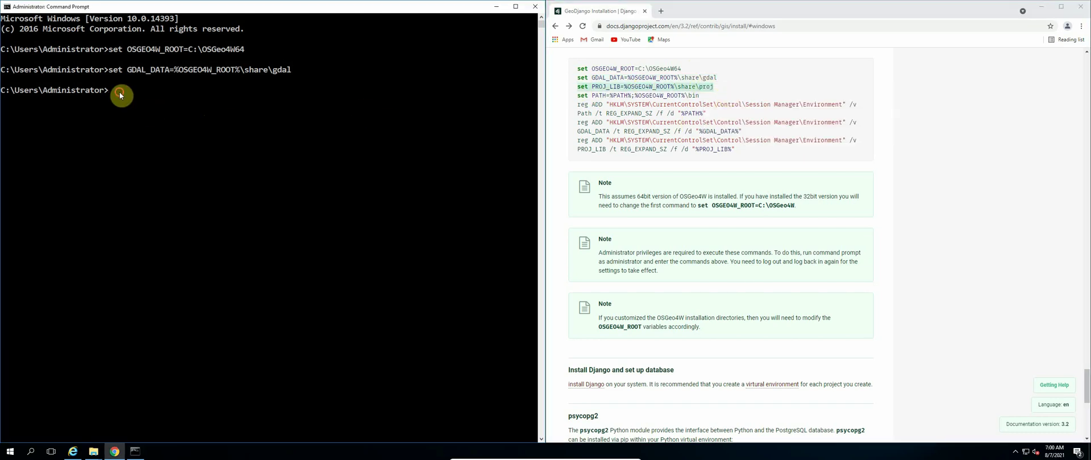
right_click(114, 92)
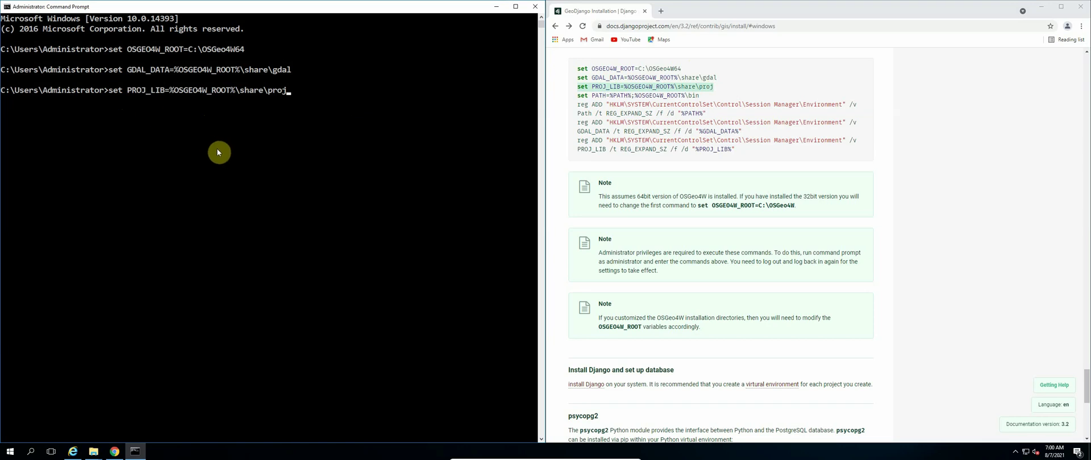
key(Return)
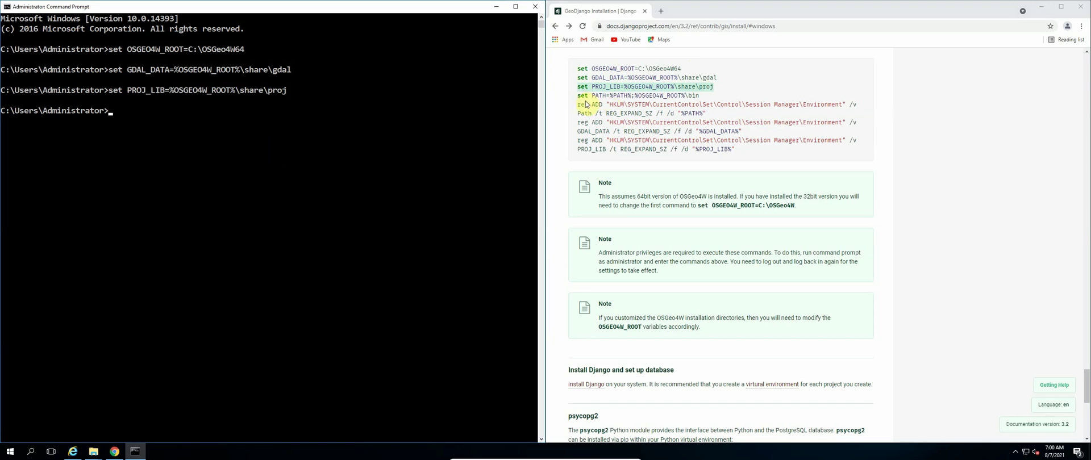
drag(578, 96, 691, 95)
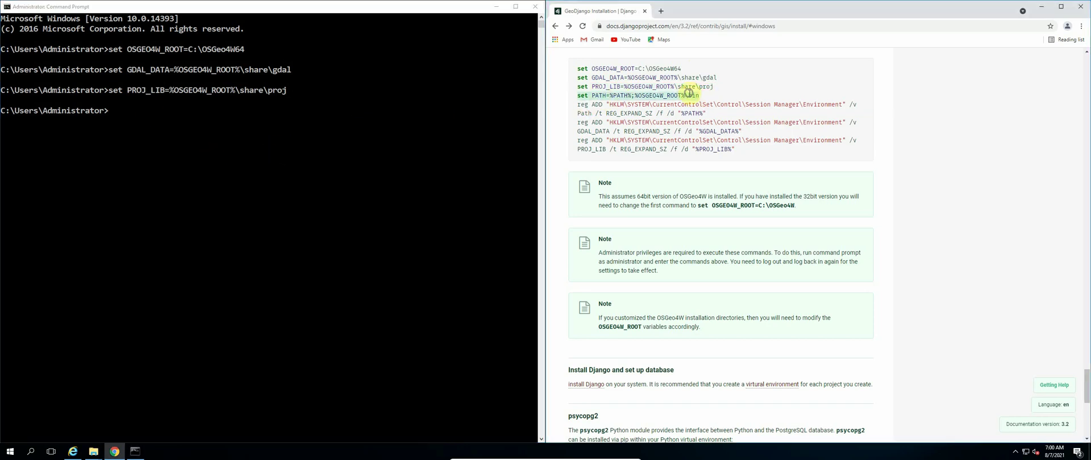
right_click(689, 95)
click(721, 101)
click(115, 116)
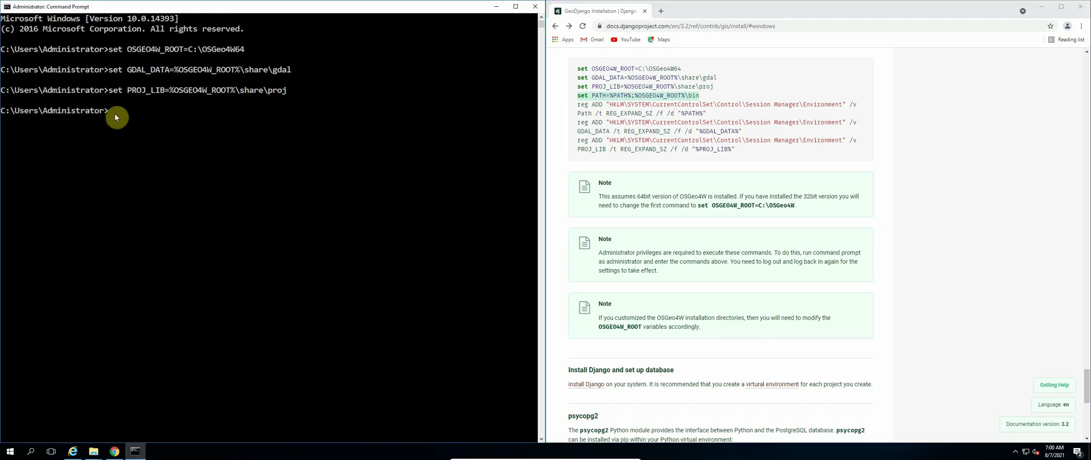
right_click(113, 111)
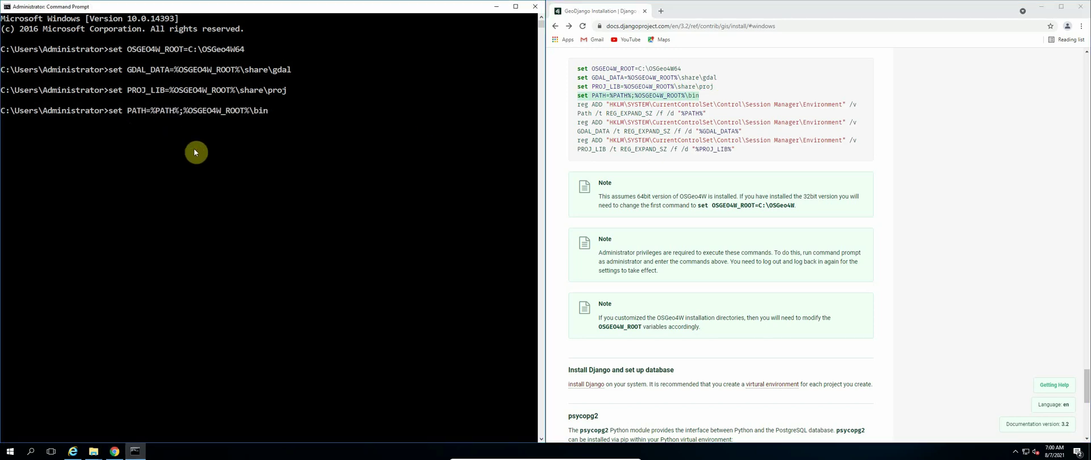
key(Return)
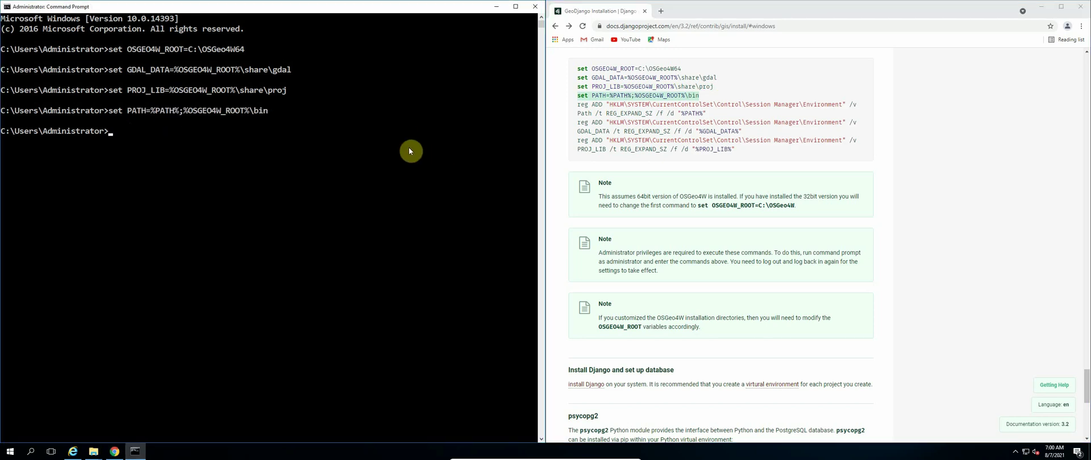
Copy the Path reg ADD command from the docs and run it in Command Prompt.
click(599, 113)
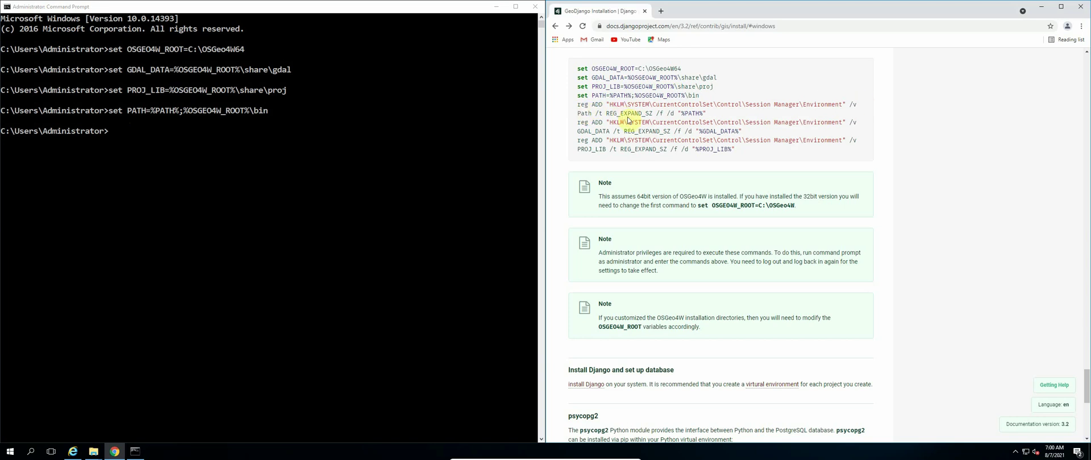
drag(579, 106, 712, 116)
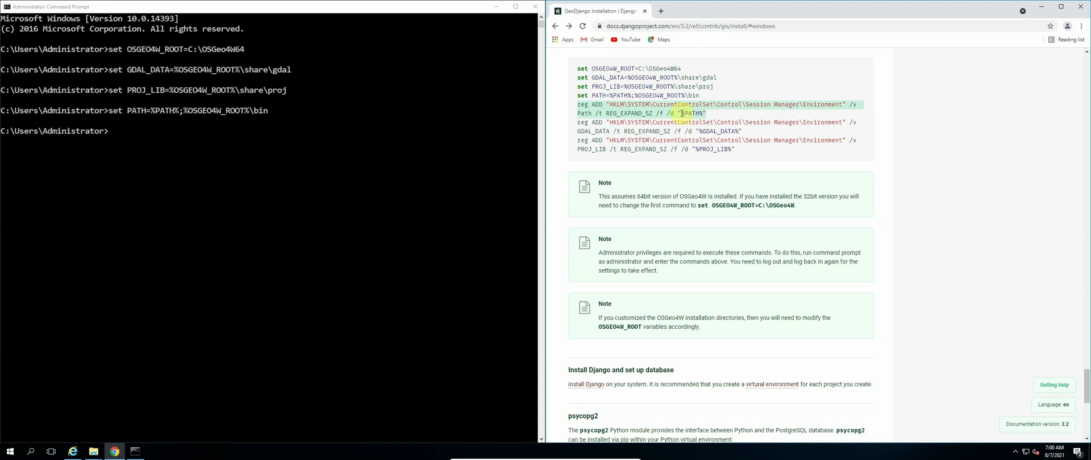
right_click(681, 114)
click(709, 122)
click(116, 137)
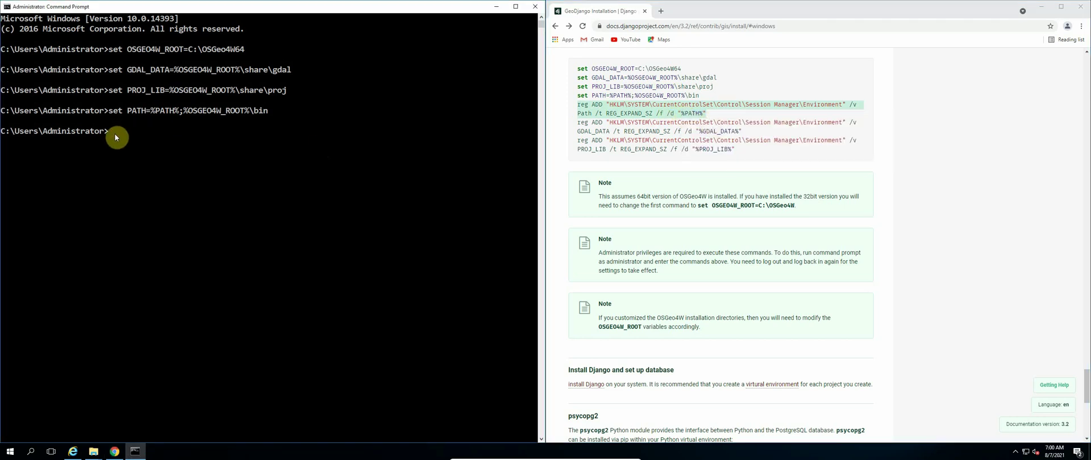
right_click(113, 132)
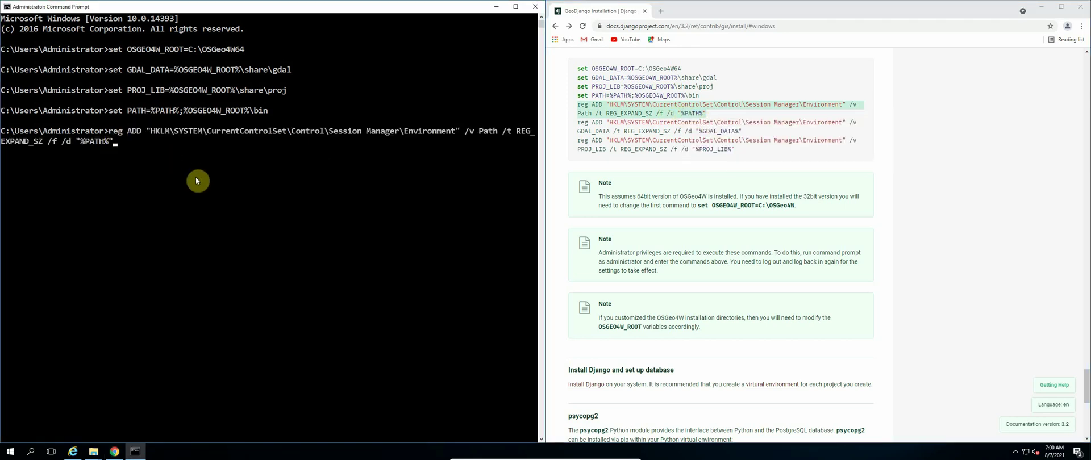
key(Return)
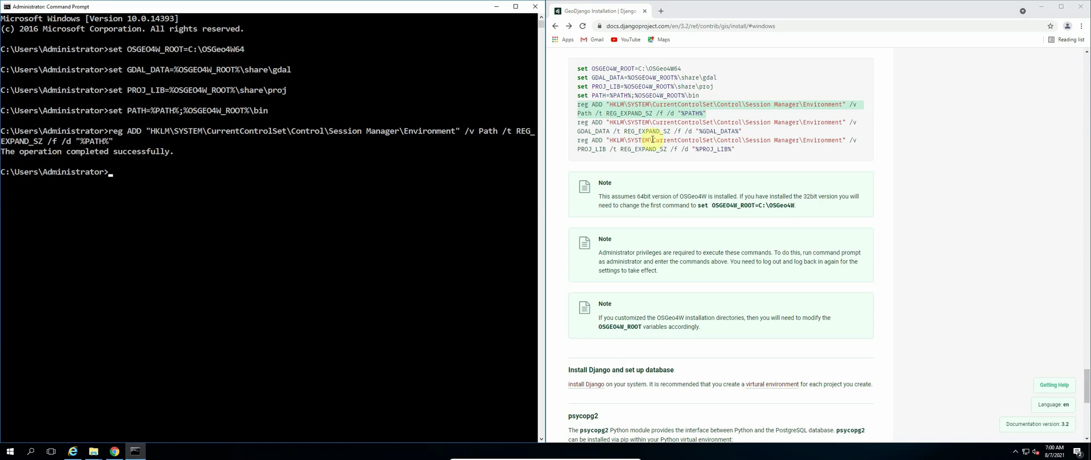
Copy the GDAL_DATA reg ADD command from the docs and run it.
click(594, 128)
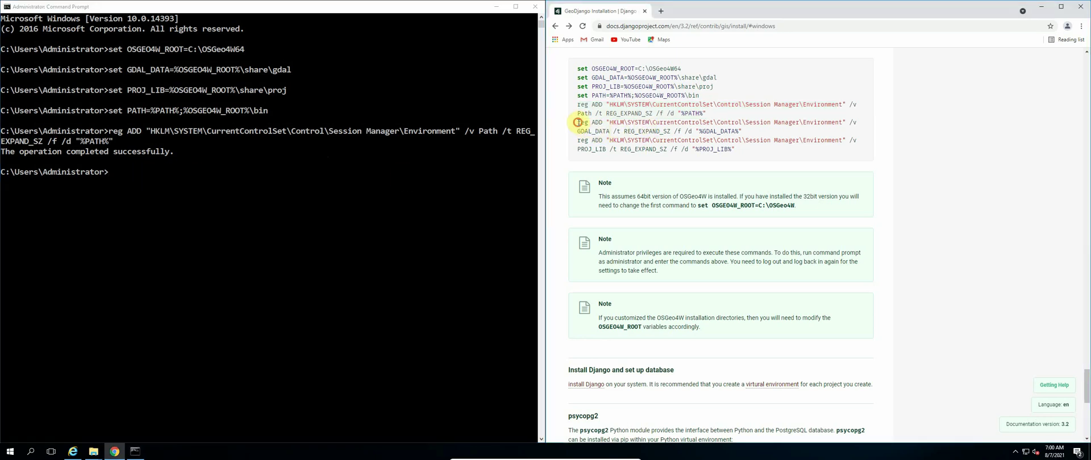
drag(578, 122, 744, 131)
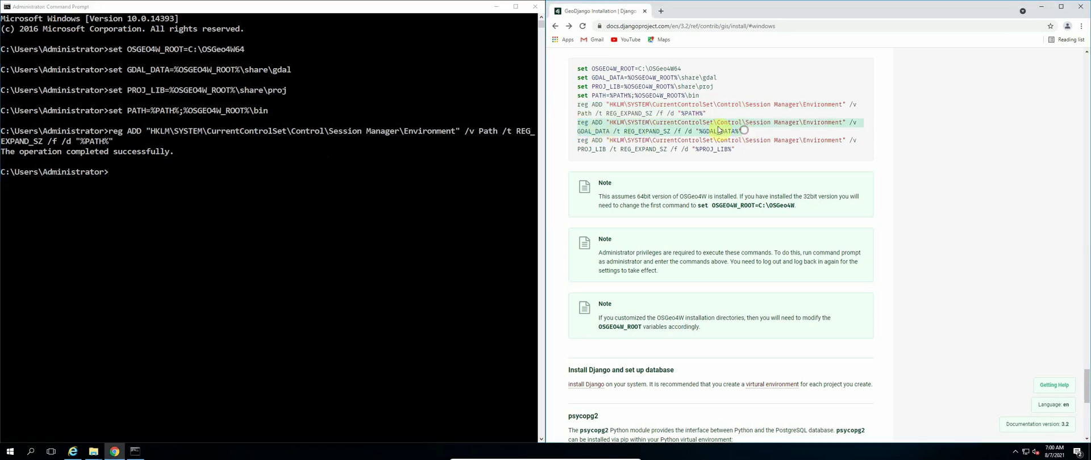
right_click(719, 130)
click(734, 137)
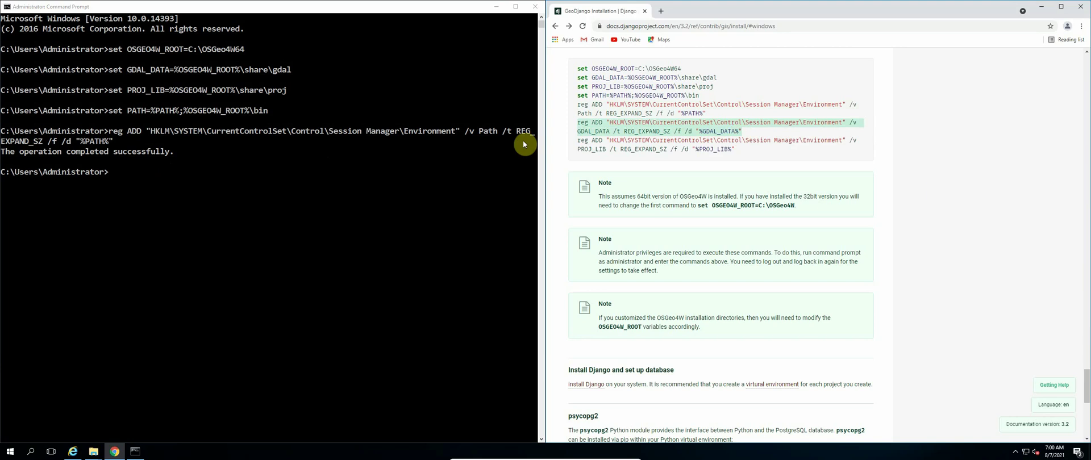
click(114, 174)
right_click(114, 175)
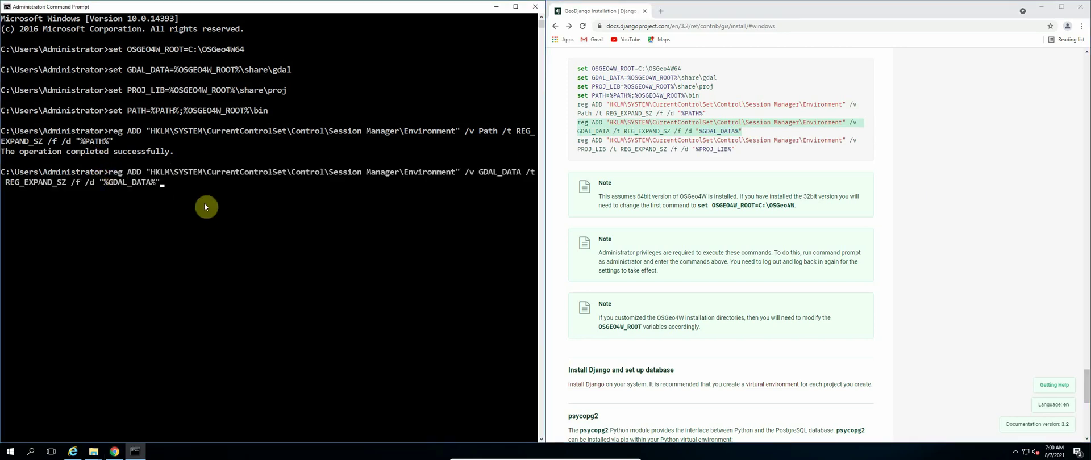
key(Return)
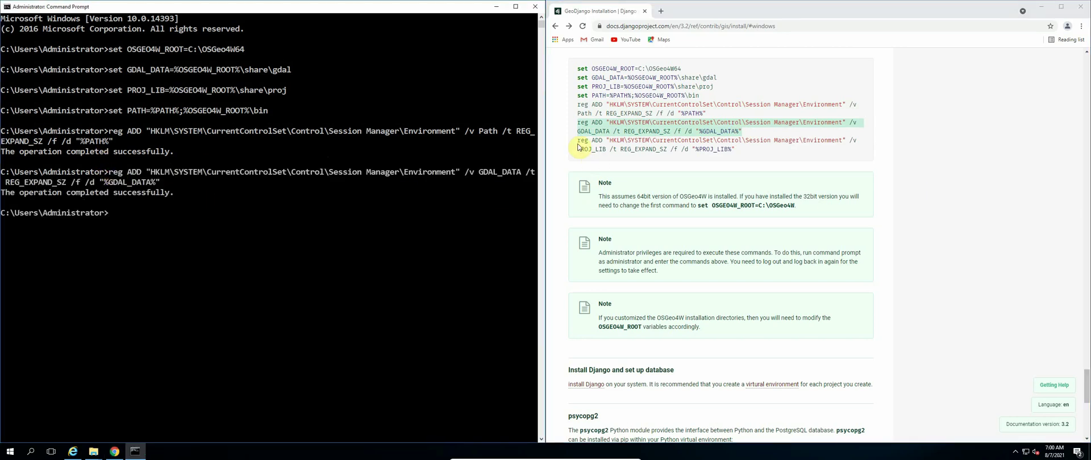
Copy the PROJ_LIB reg ADD command from the docs and run it.
drag(579, 142, 741, 152)
right_click(742, 151)
click(748, 159)
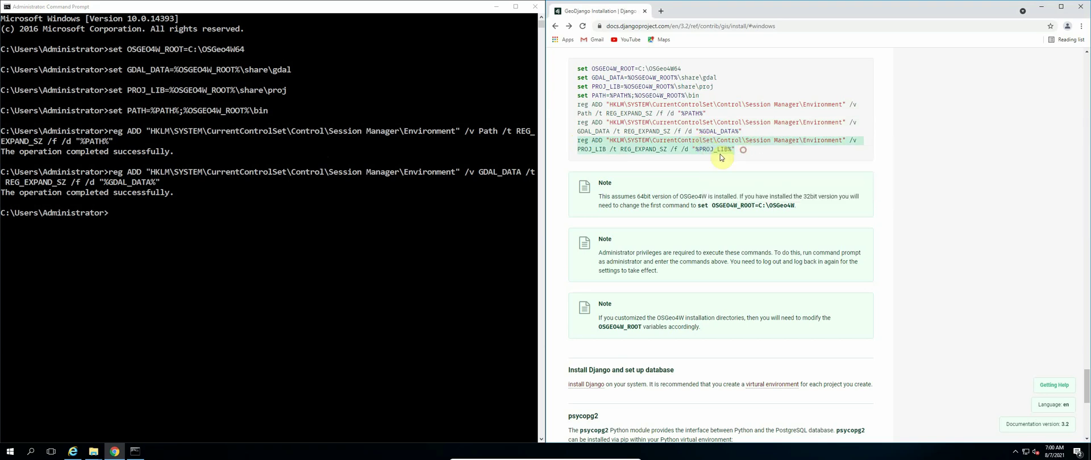
click(110, 212)
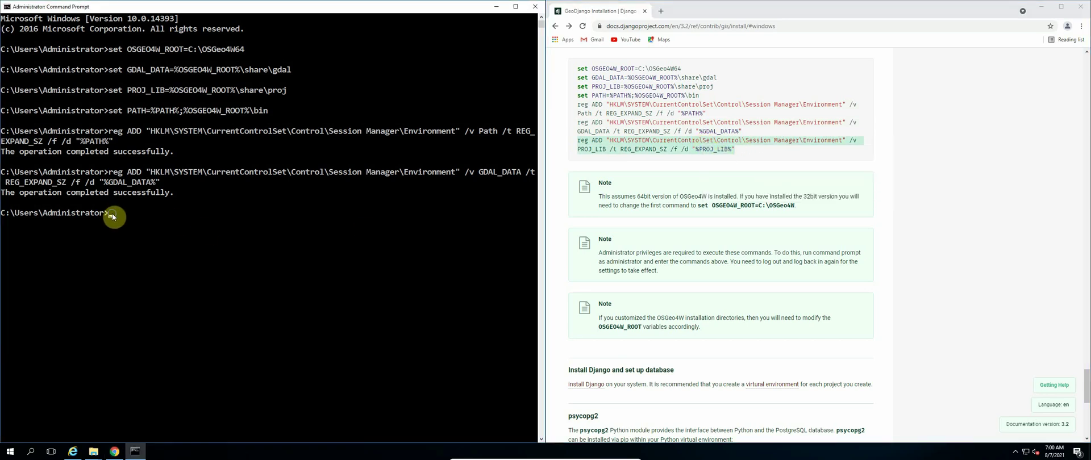
right_click(111, 213)
key(Return)
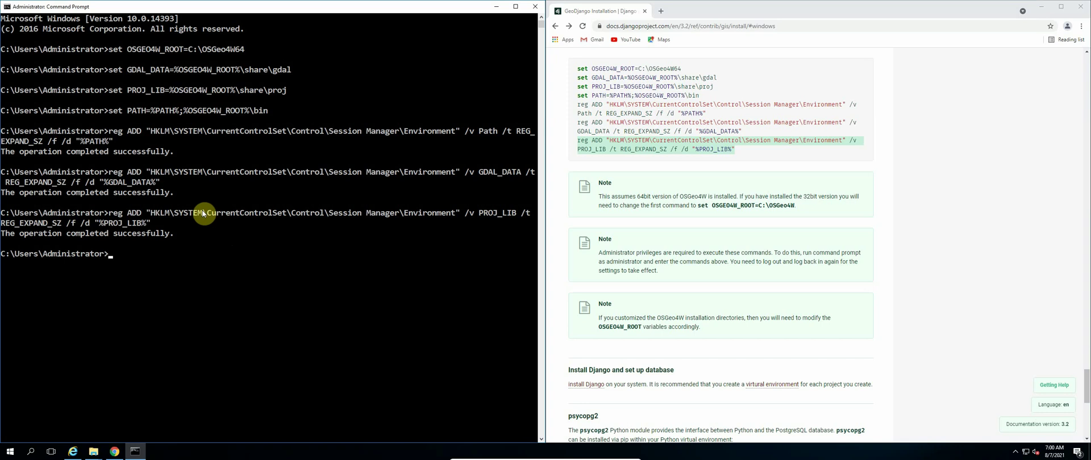
scroll(237, 227, down, 2)
scroll(237, 227, up, 1)
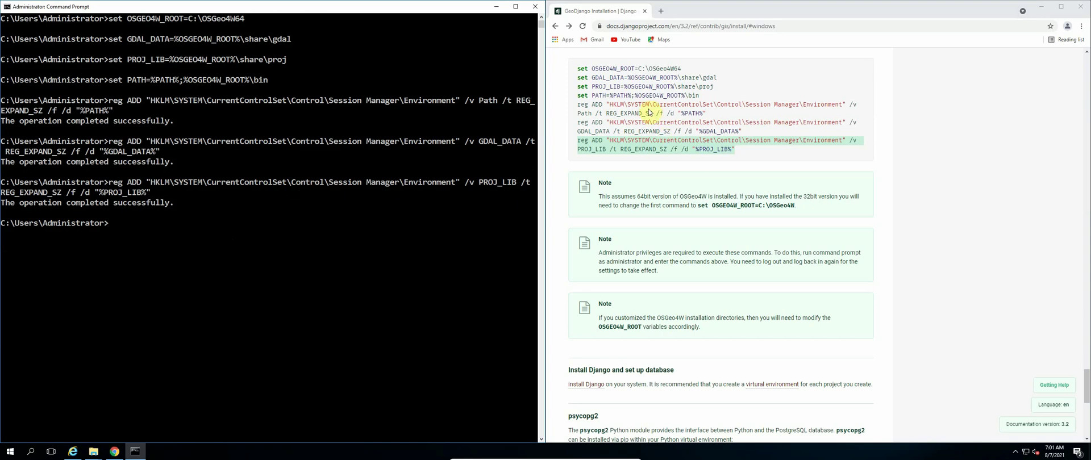
Close the Command Prompt, Chrome and all File Explorer windows from the taskbar.
scroll(651, 125, up, 2)
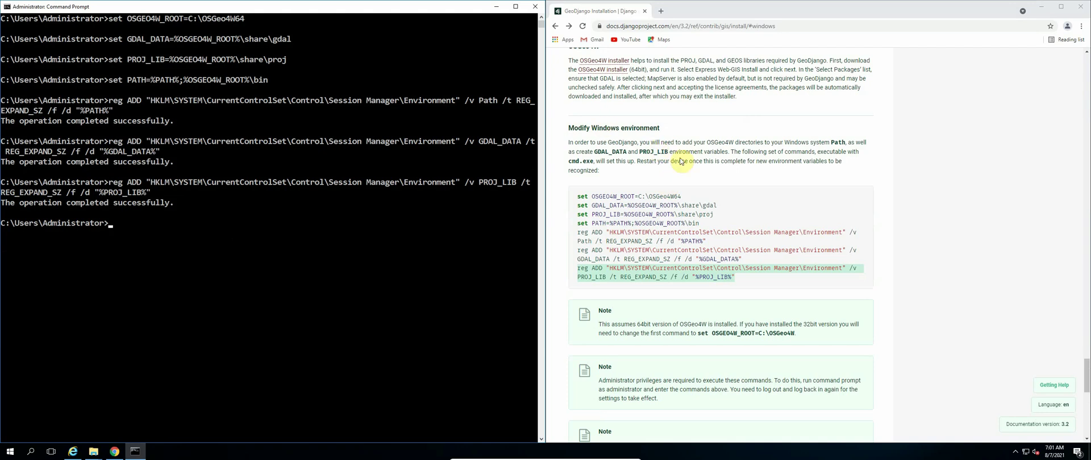
click(535, 7)
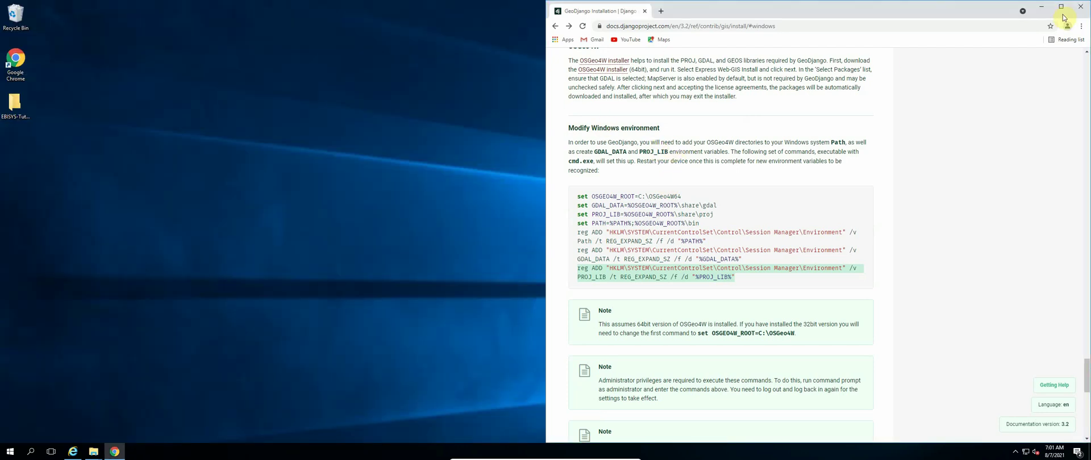
click(1083, 7)
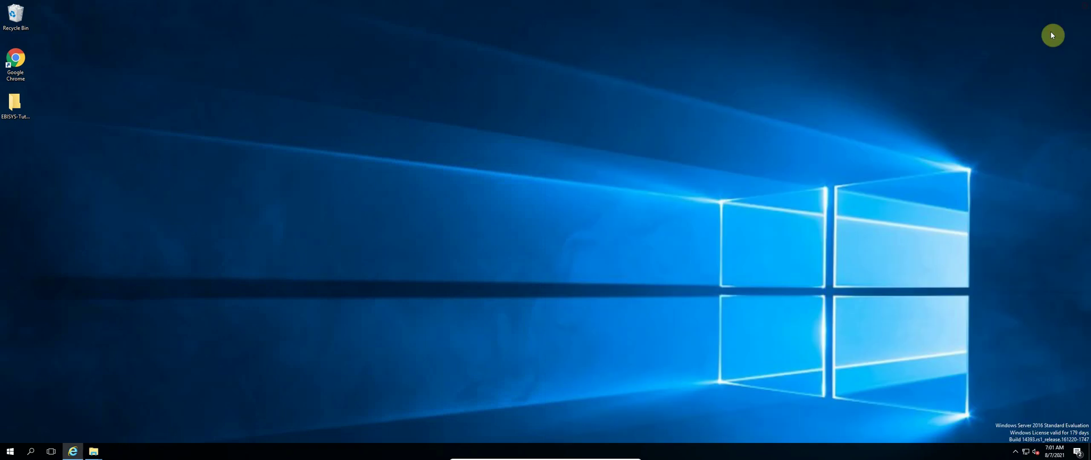
right_click(96, 450)
click(101, 435)
right_click(72, 450)
Close Internet Explorer, then show the Start menu's Shut down and Restart power options.
click(72, 434)
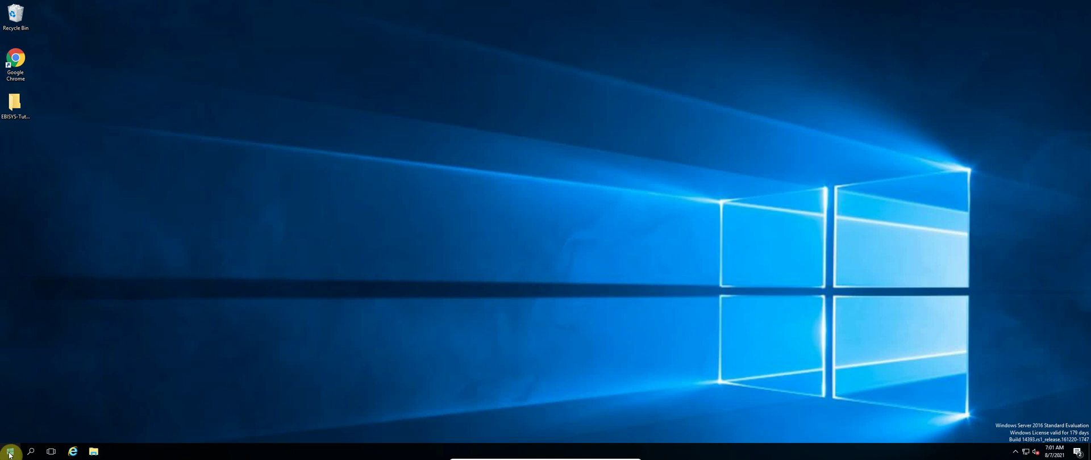
click(10, 449)
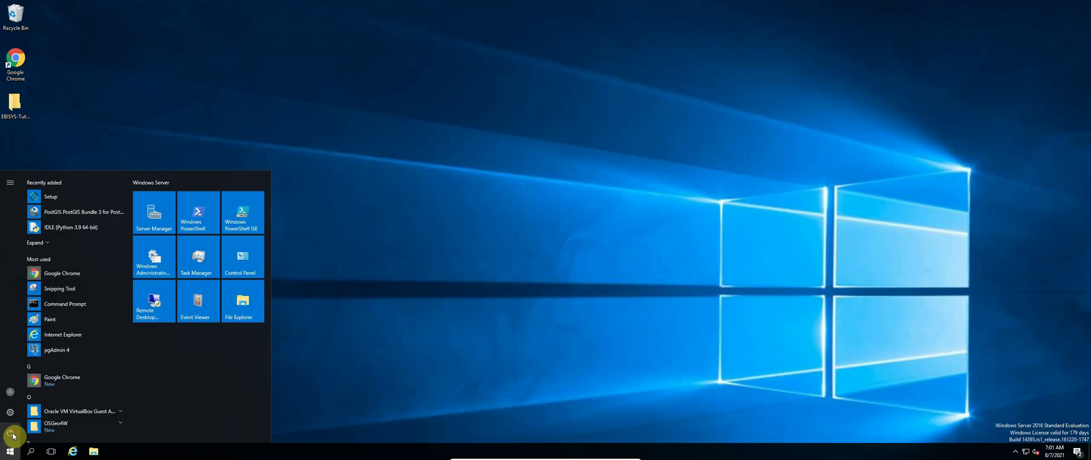
click(10, 433)
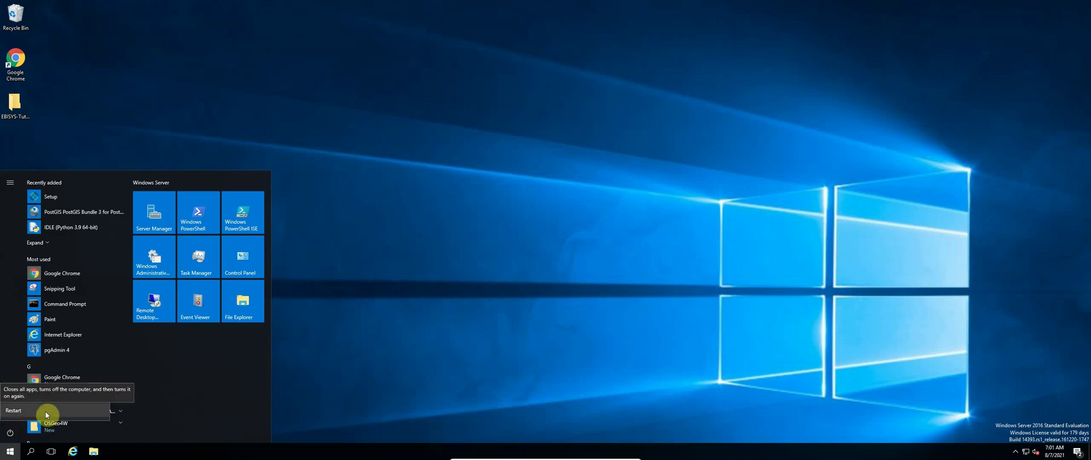